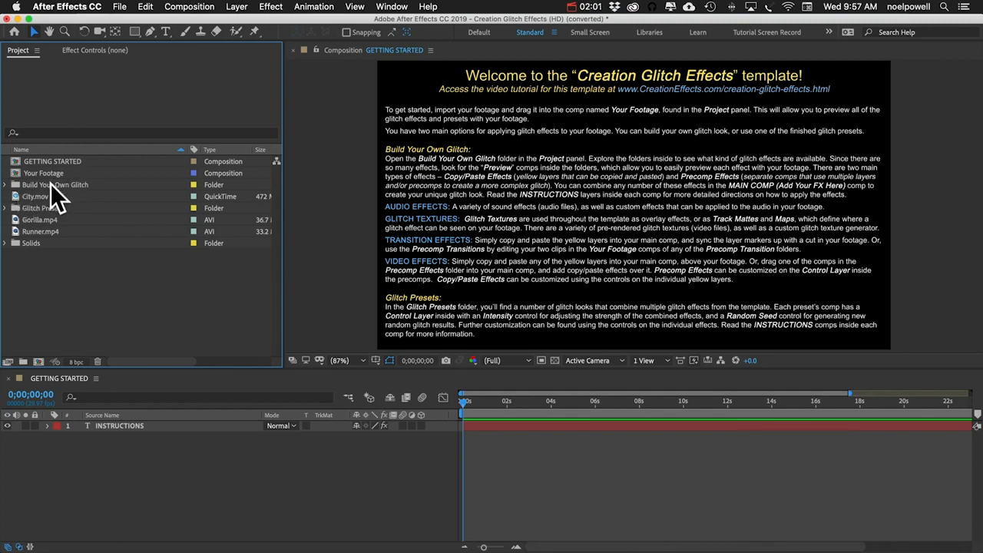
Step: Open the Your Footage precomp in Build Your Own Glitch > Transition Effects > Precomp Transitions > Datamosh > Precomps and delete its placeholder layer
click(5, 185)
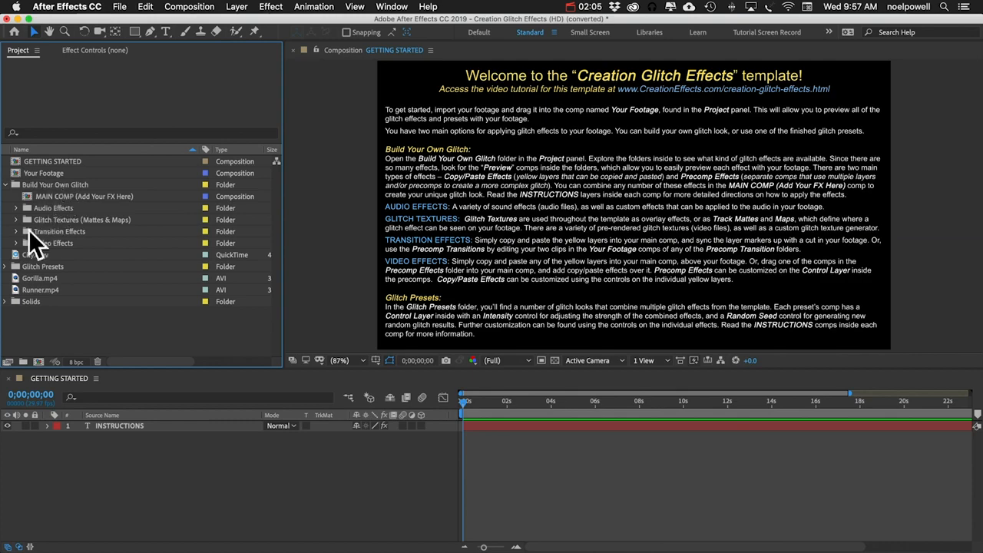
click(16, 231)
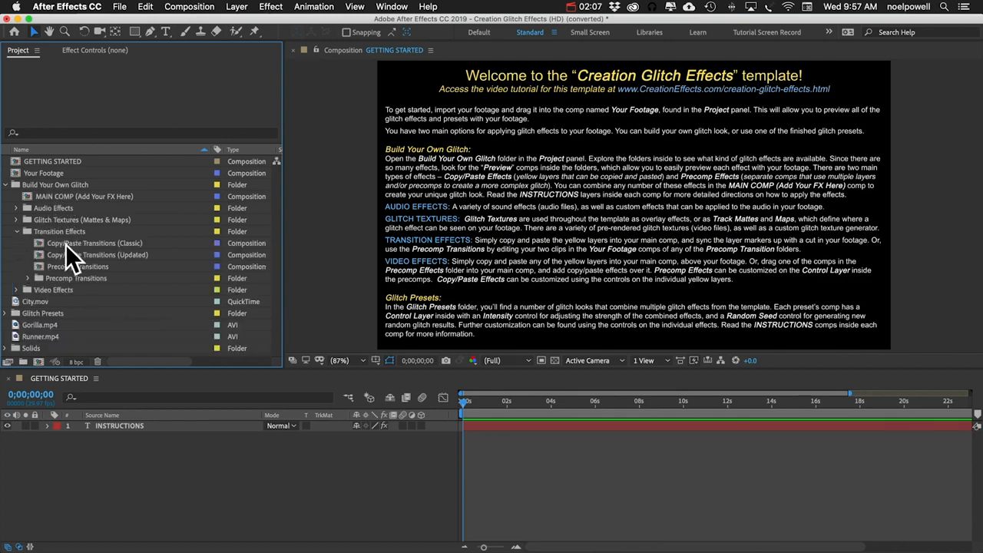
click(28, 278)
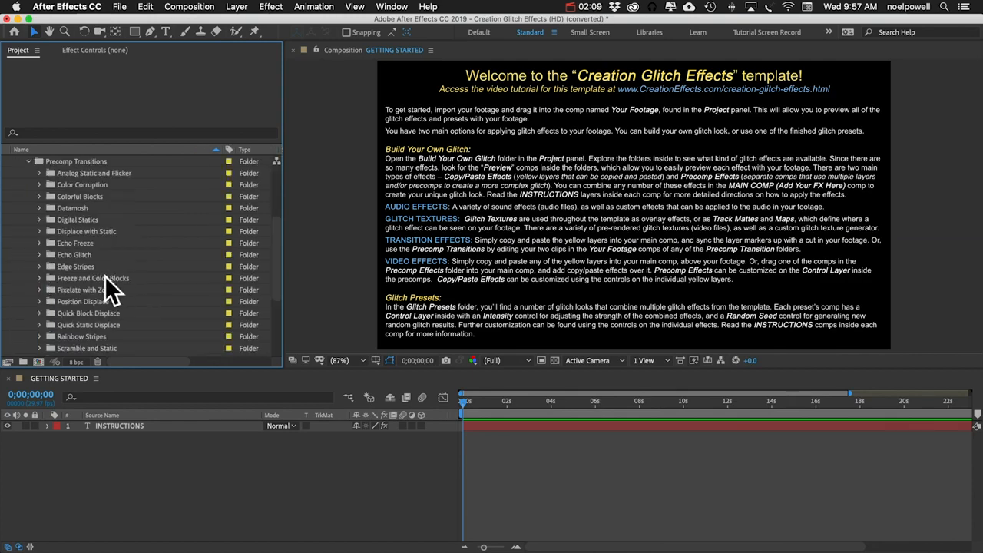
click(40, 207)
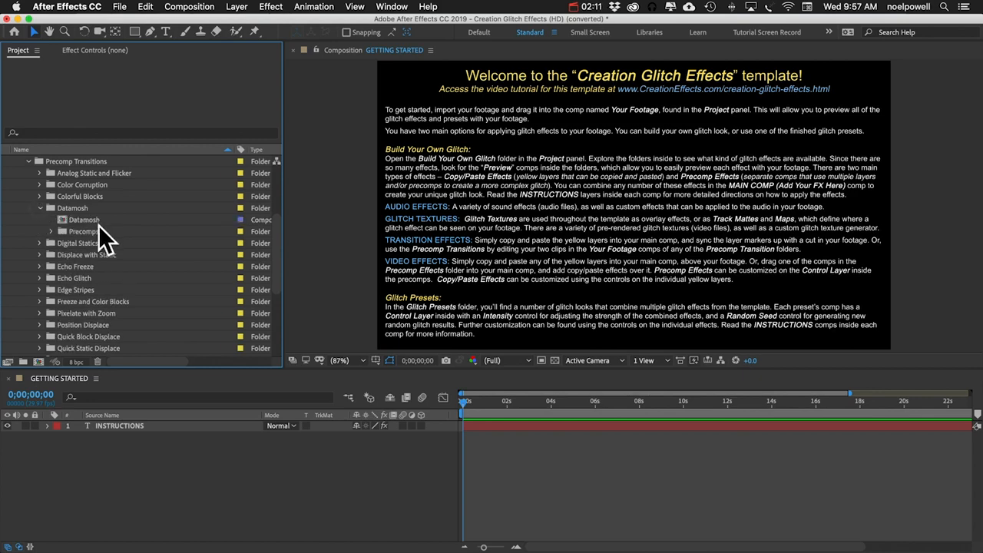
click(52, 231)
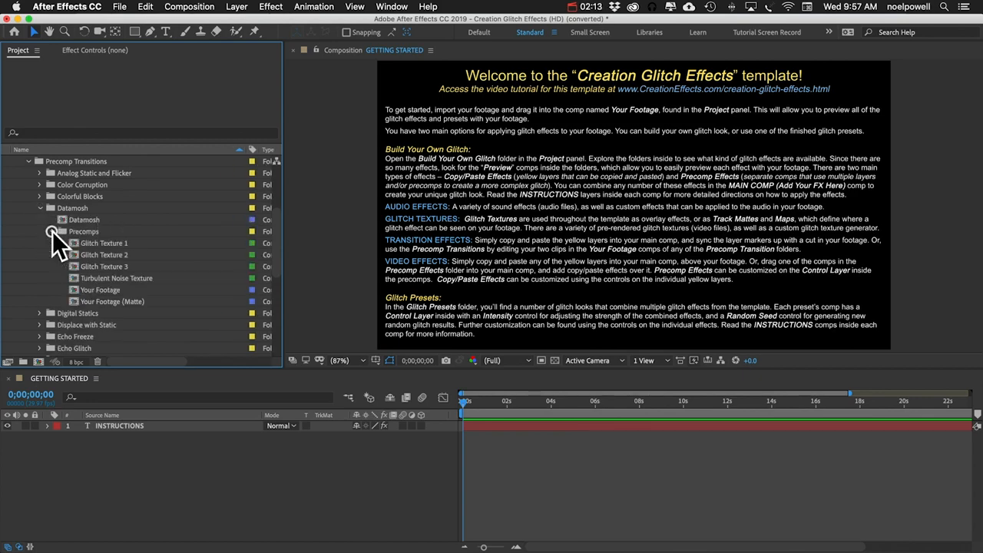
click(110, 290)
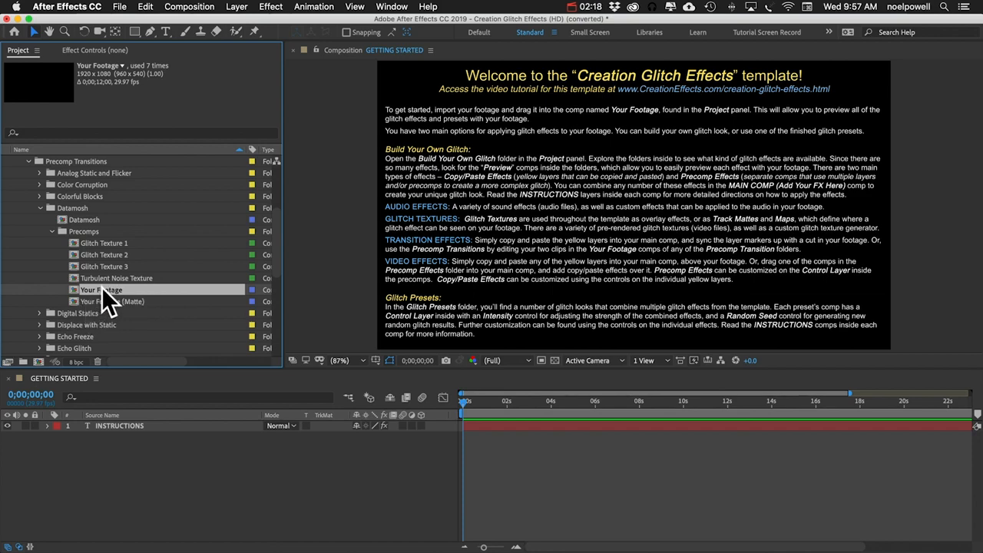
double_click(102, 290)
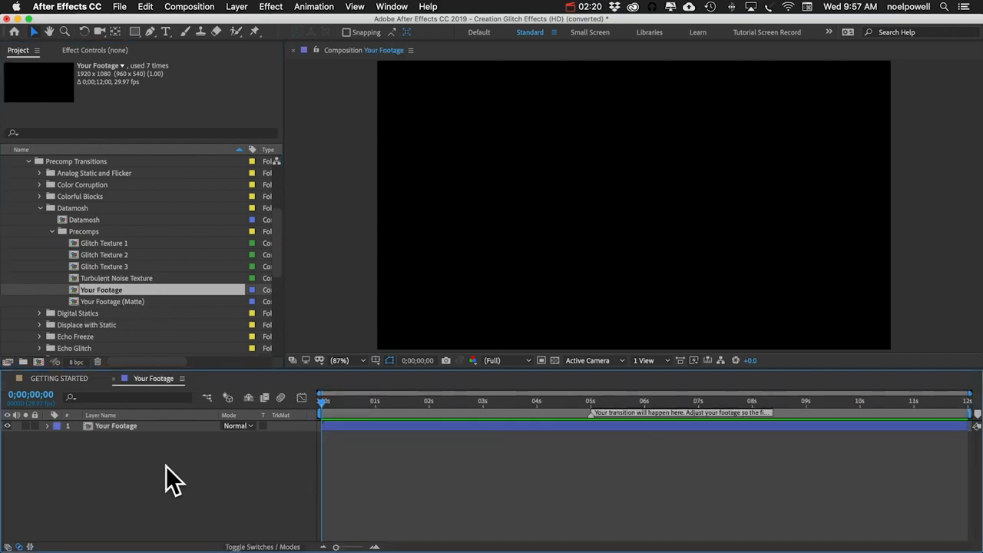
click(134, 429)
key(Delete)
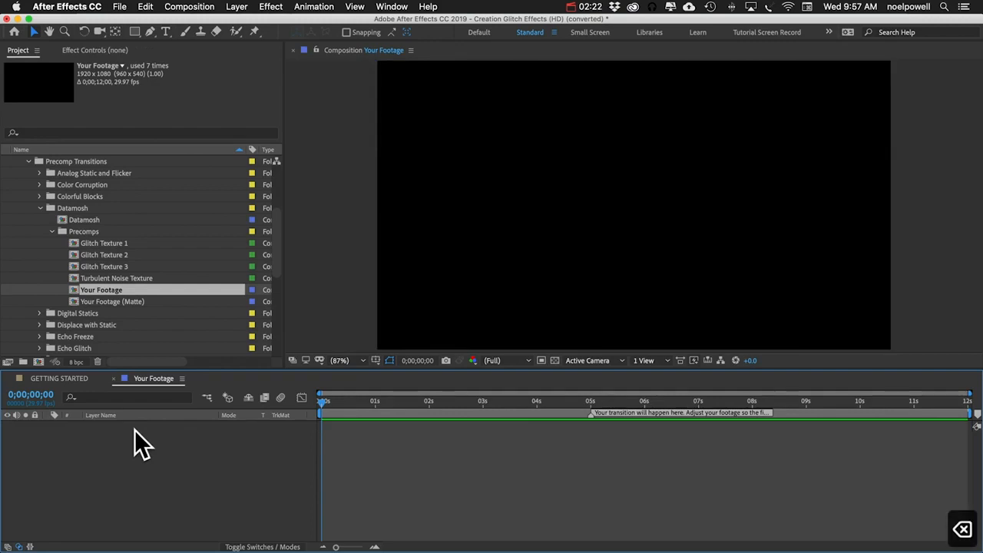
Step: Add City.mov as a layer in the Your Footage comp and move the playhead to the 5-second transition marker
scroll(57, 232, down, 10)
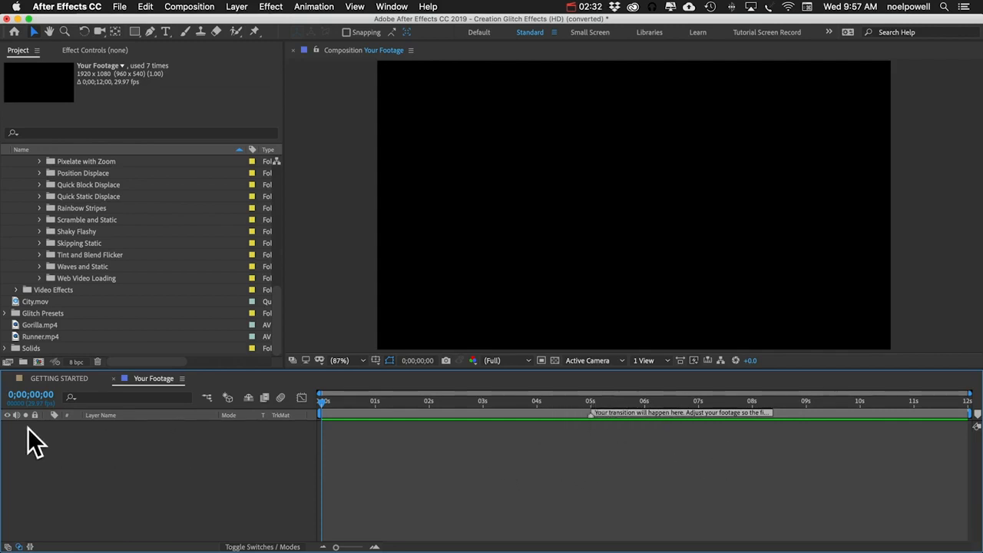
drag(31, 303, 148, 457)
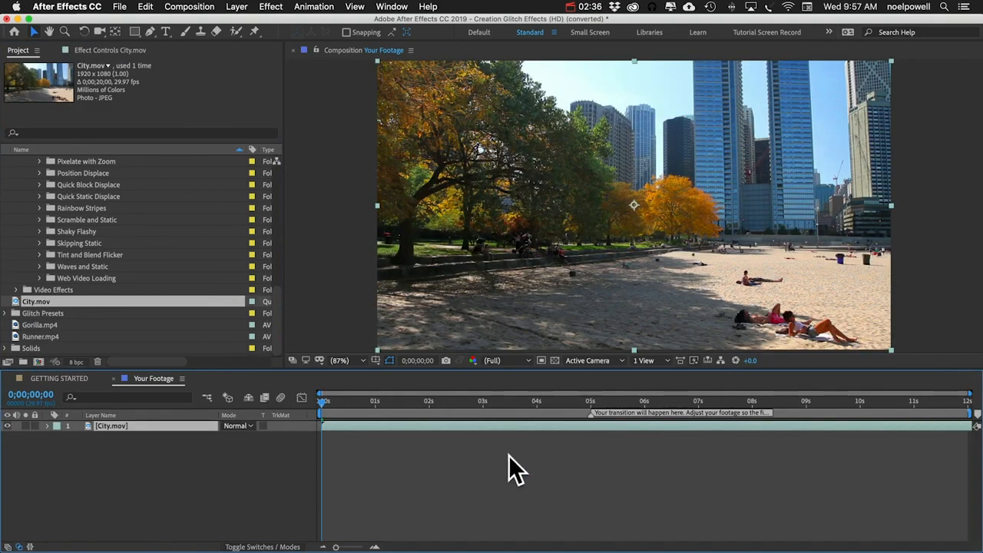
drag(342, 405, 765, 384)
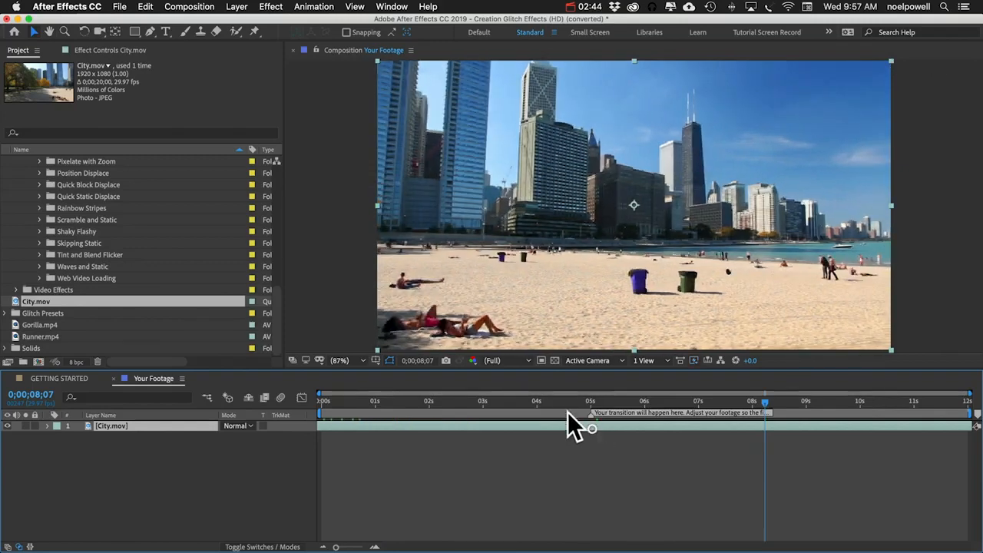
drag(543, 401, 587, 403)
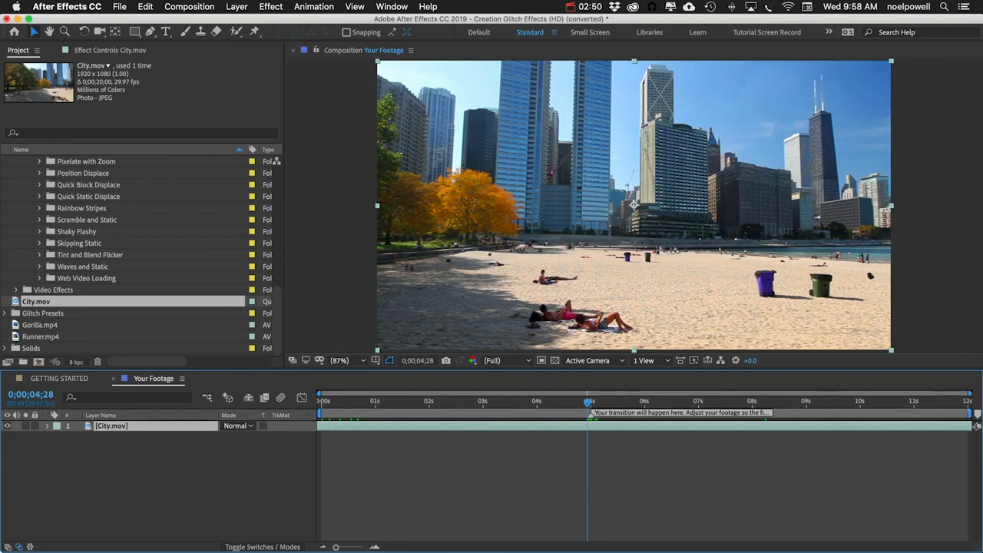
click(172, 463)
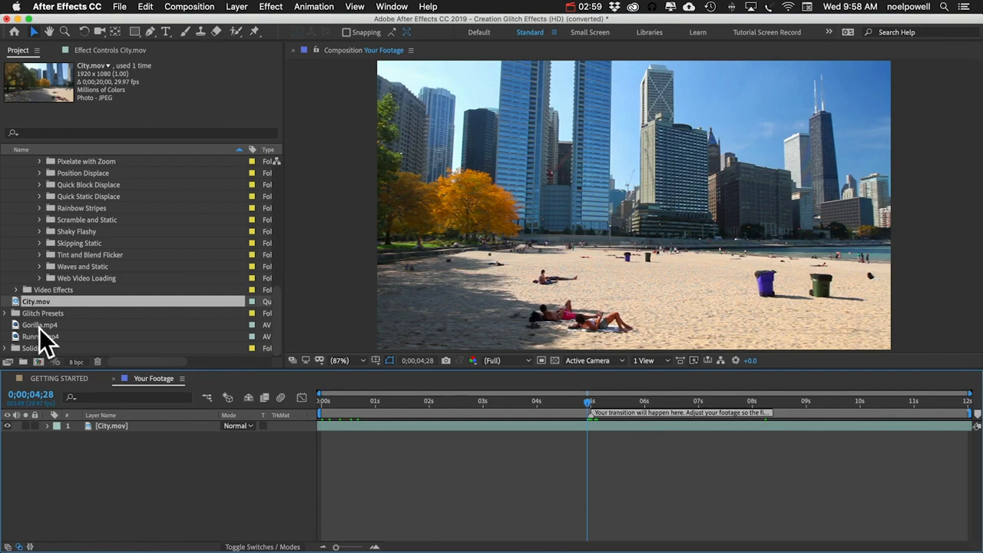
Step: Add Runner.mp4 above City.mov and scale the Runner layer to 106%
drag(36, 336, 237, 403)
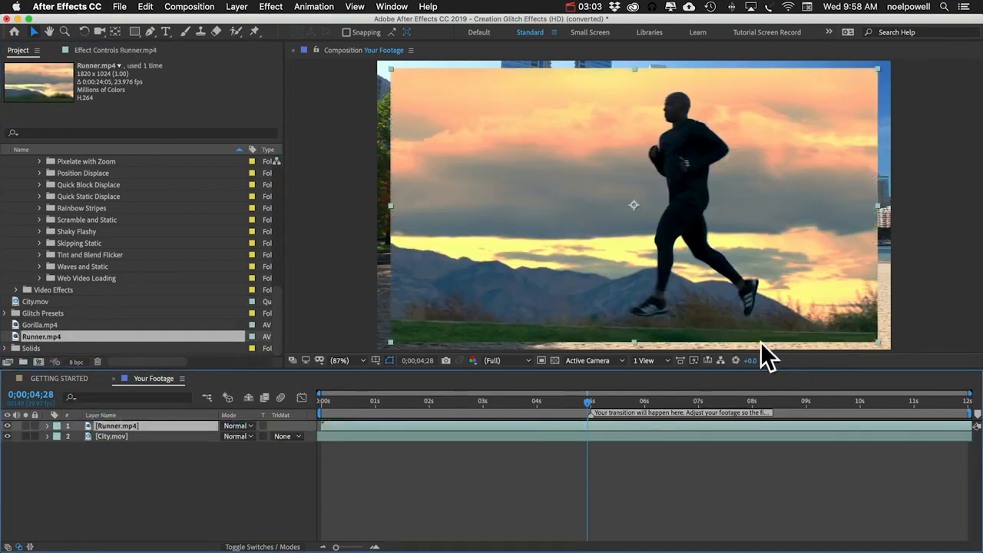
mouse_move(497, 400)
mouse_down()
mouse_move(762, 399)
mouse_move(500, 405)
mouse_up()
key(s)
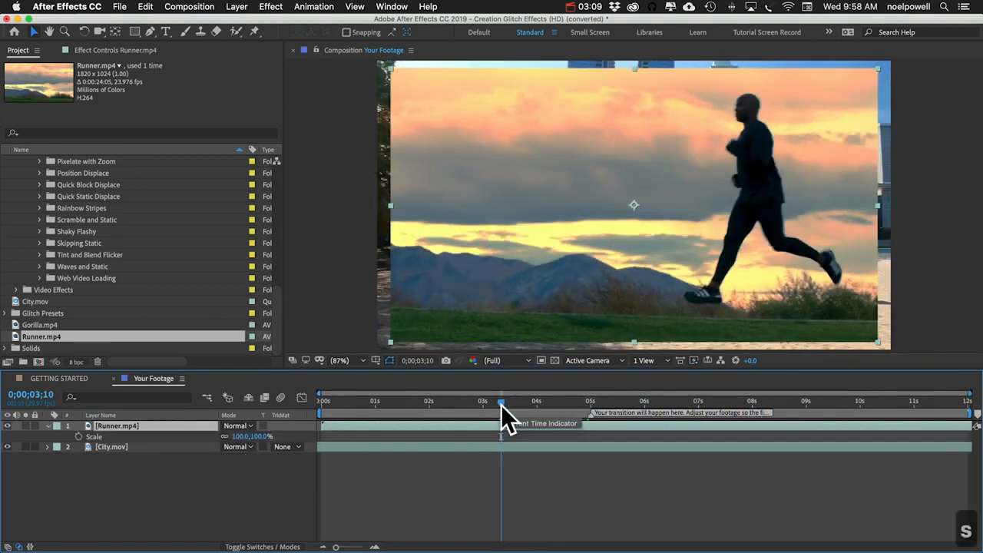
click(238, 437)
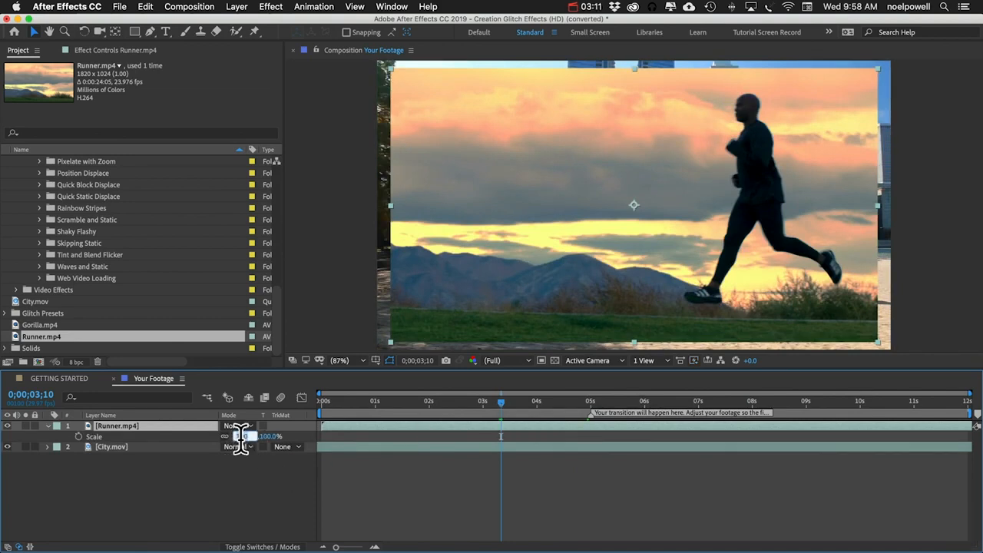
key(Up)
key(Up)
key(Up)
key(Up)
key(Up)
key(Up)
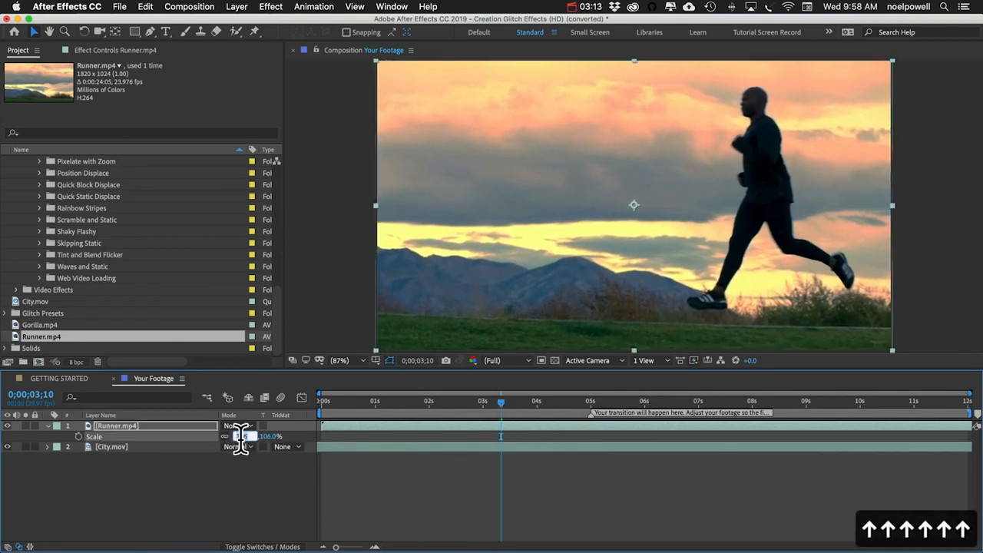
key(Return)
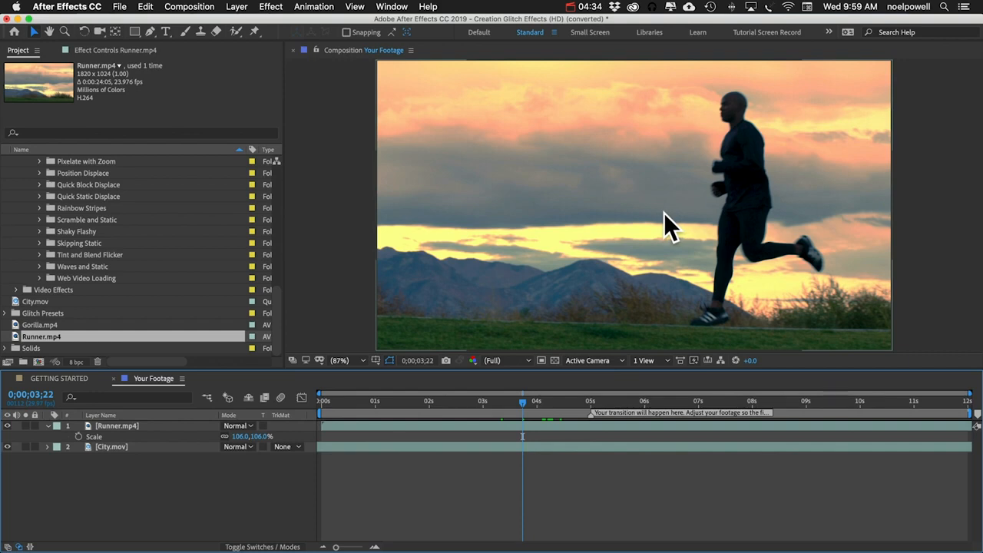
click(42, 326)
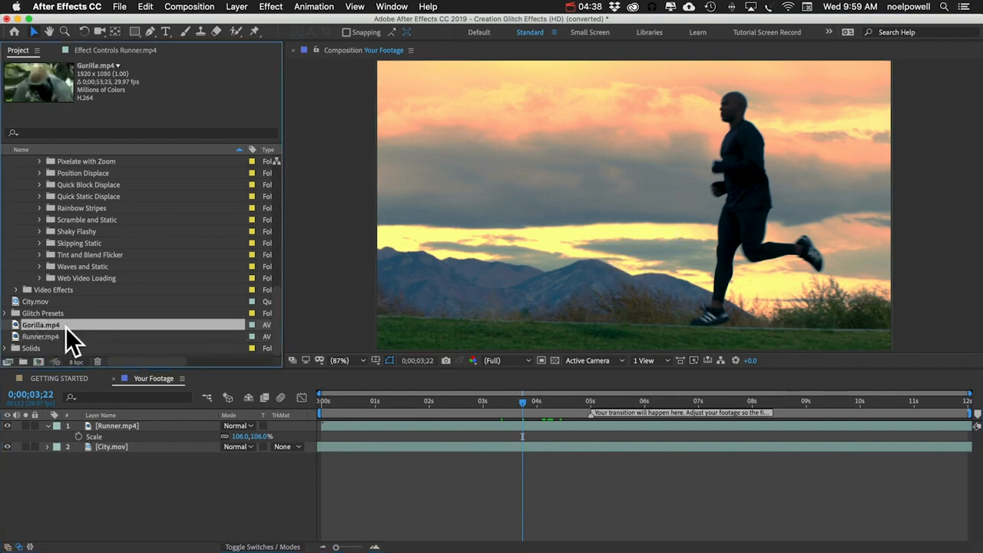
click(198, 505)
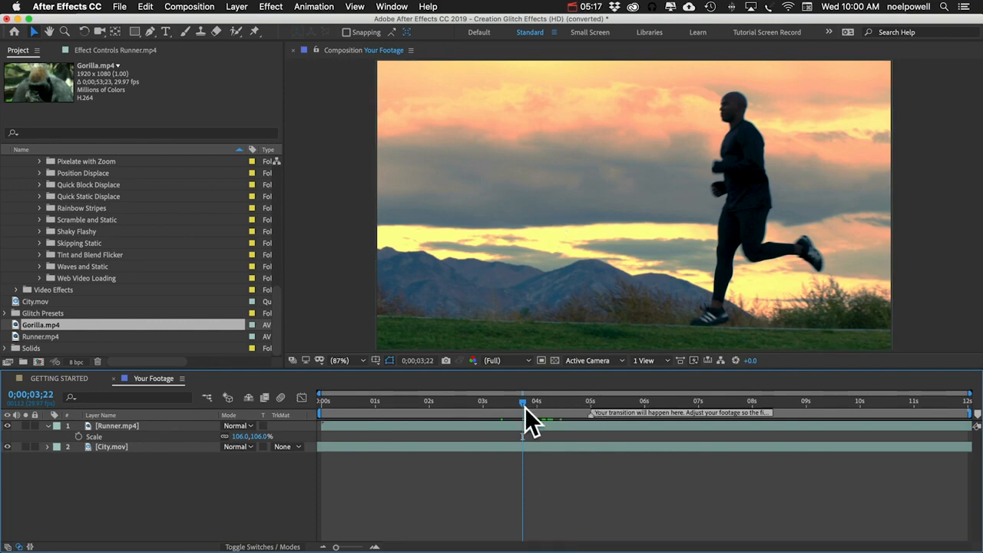
Step: Trim the Runner.mp4 layer's start at 0;00;02;08 and slide it so it begins at the 5-second marker
drag(496, 403, 443, 405)
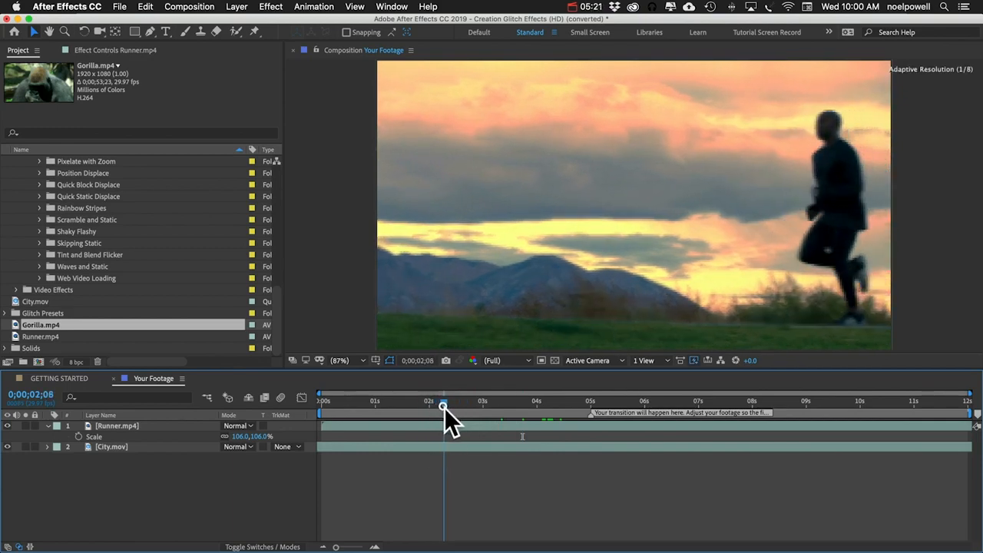
click(451, 425)
key(alt+bracketleft)
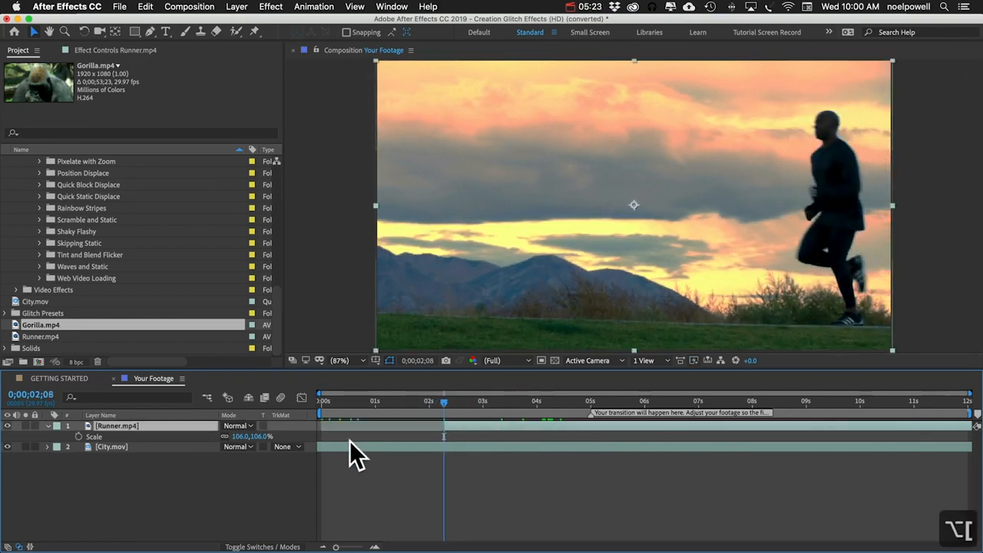
drag(472, 425, 587, 405)
click(591, 402)
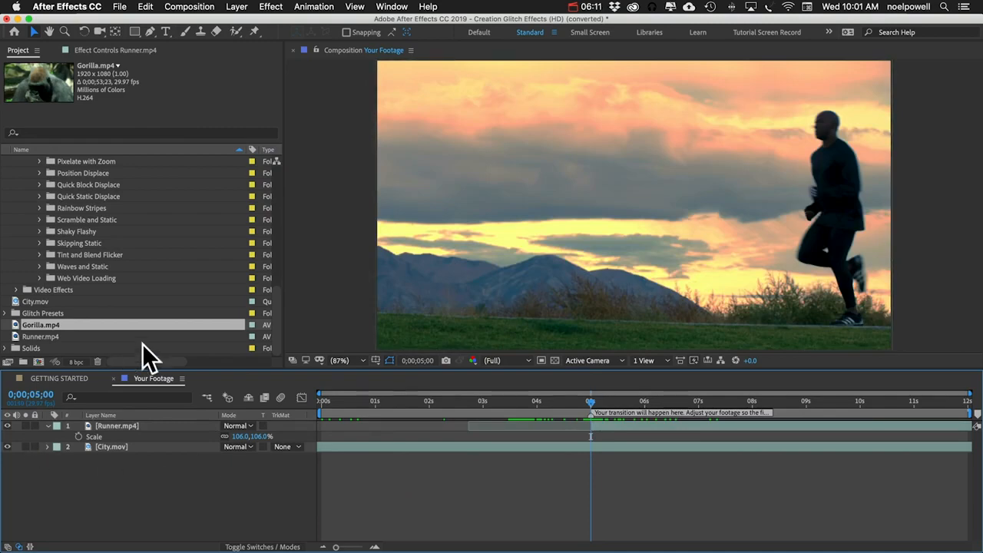
Step: Close the Your Footage timeline and open the Datamosh comp from the Datamosh folder
click(114, 378)
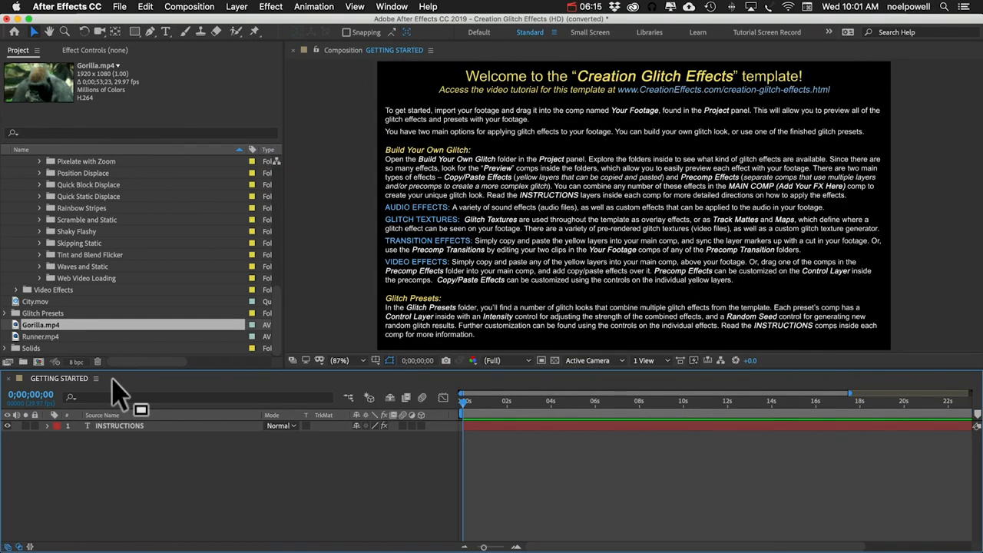
scroll(57, 241, up, 8)
scroll(50, 234, up, 3)
click(89, 184)
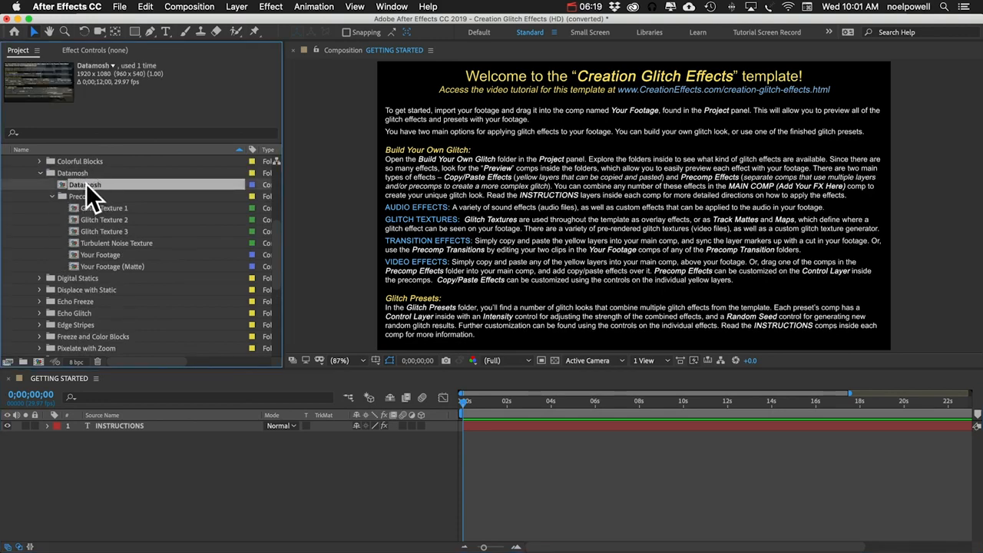
double_click(85, 186)
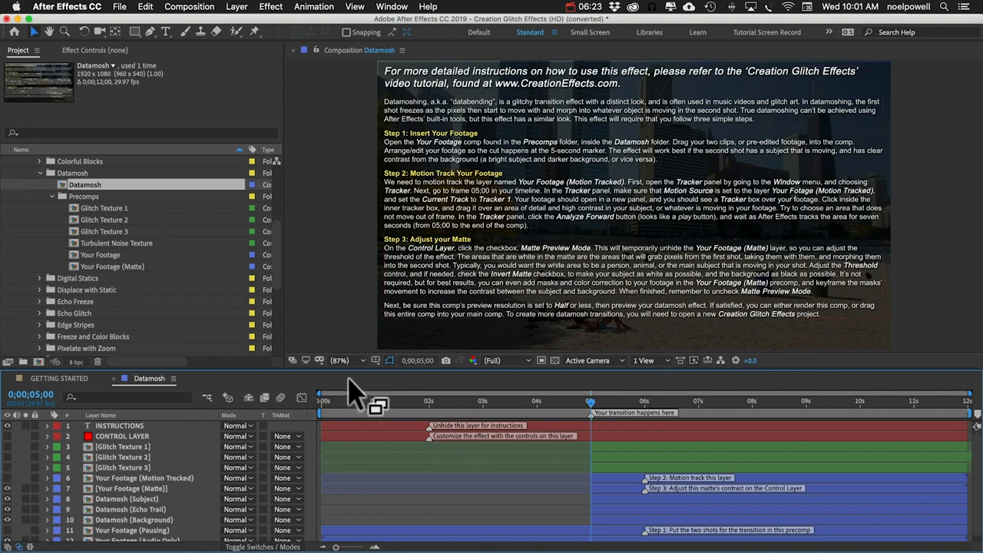
Step: Hide the INSTRUCTIONS layer and select the Your Footage (Motion Tracked) layer
click(7, 425)
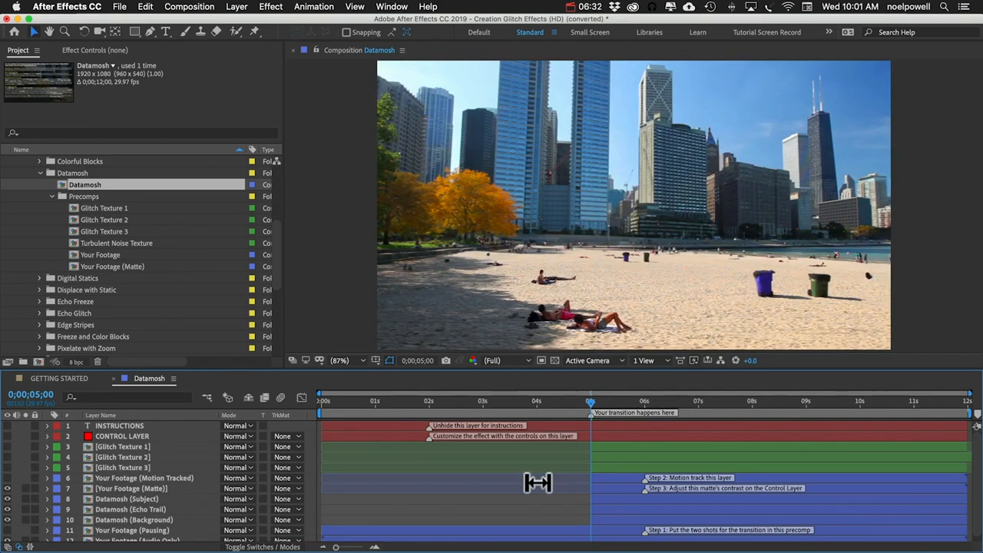
scroll(539, 482, down, 1)
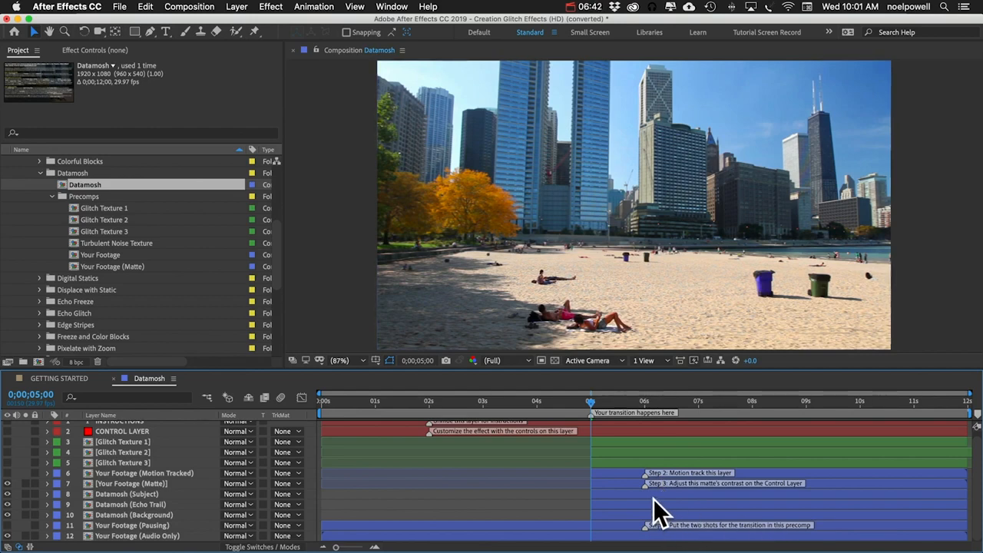
click(604, 473)
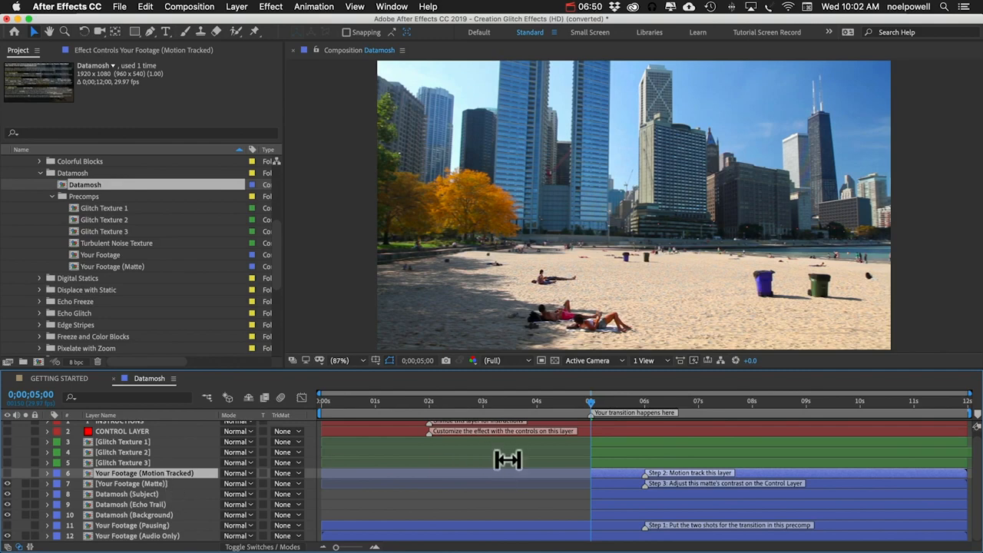
Step: Open the Tracker panel and set the motion source to Your Footage (Motion Tracked)
click(377, 6)
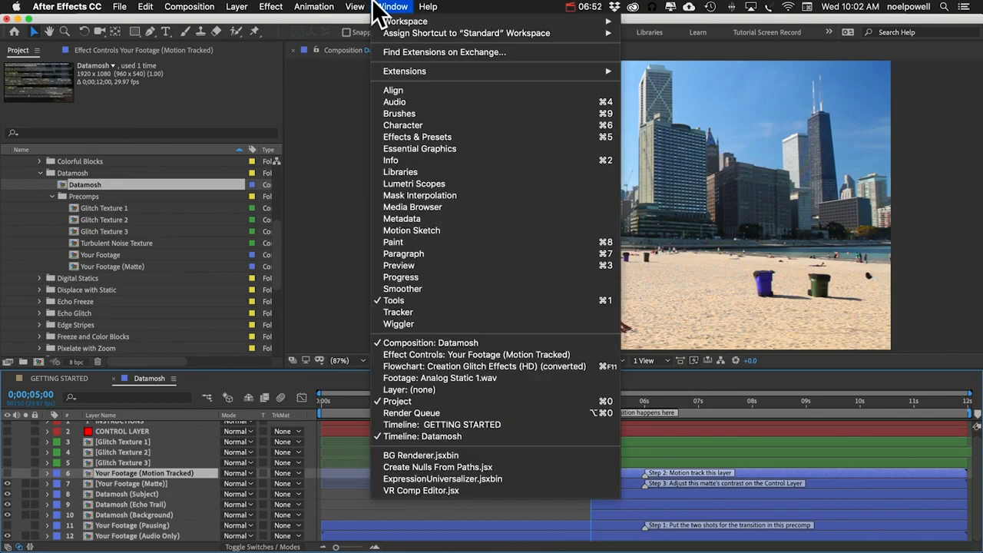
click(410, 315)
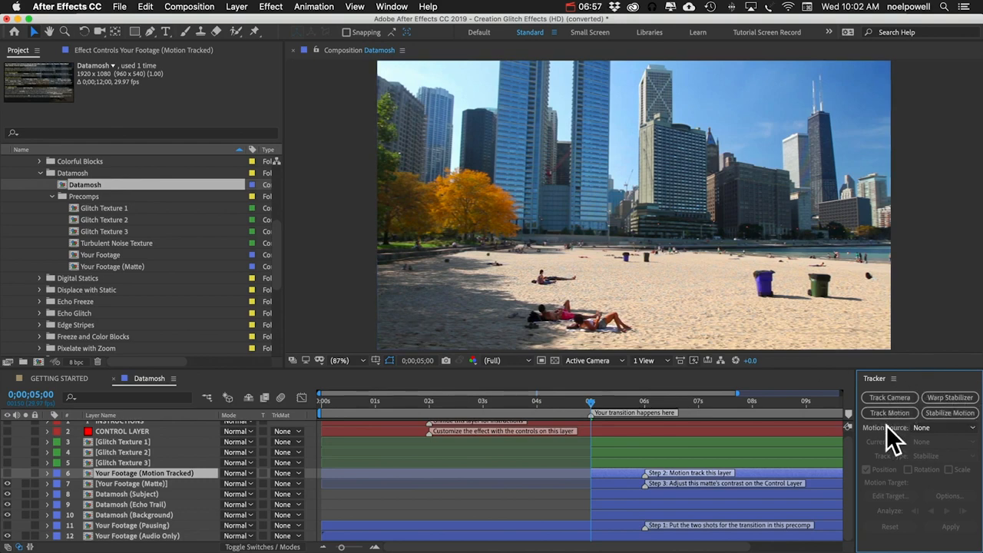
click(931, 428)
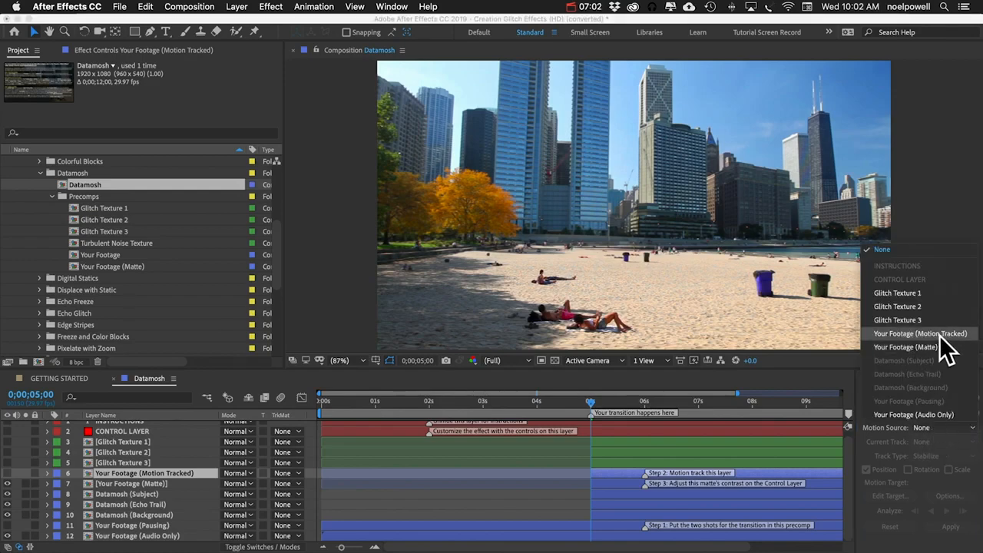
click(943, 335)
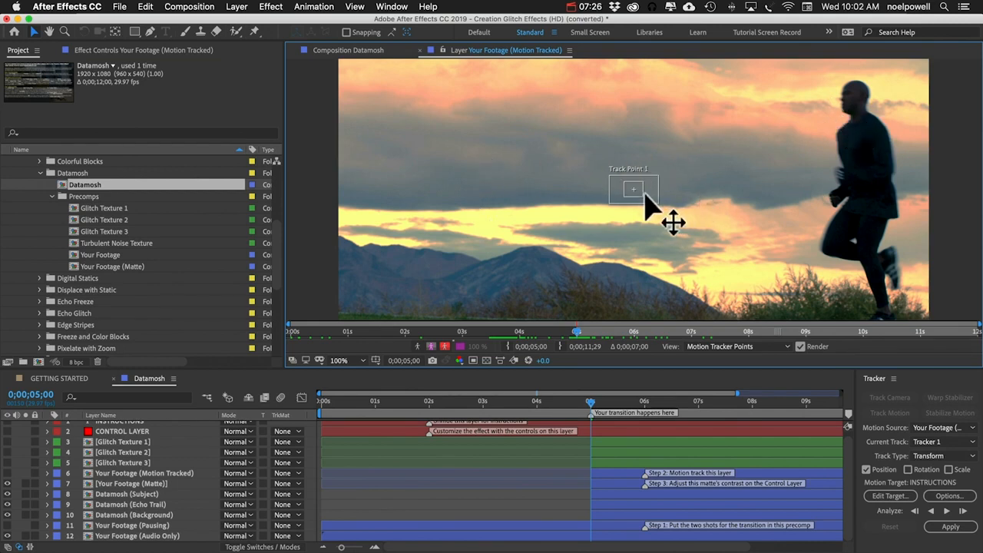
Step: Move Track Point 1 onto the runner's head as a high-contrast tracking area
drag(637, 202, 847, 113)
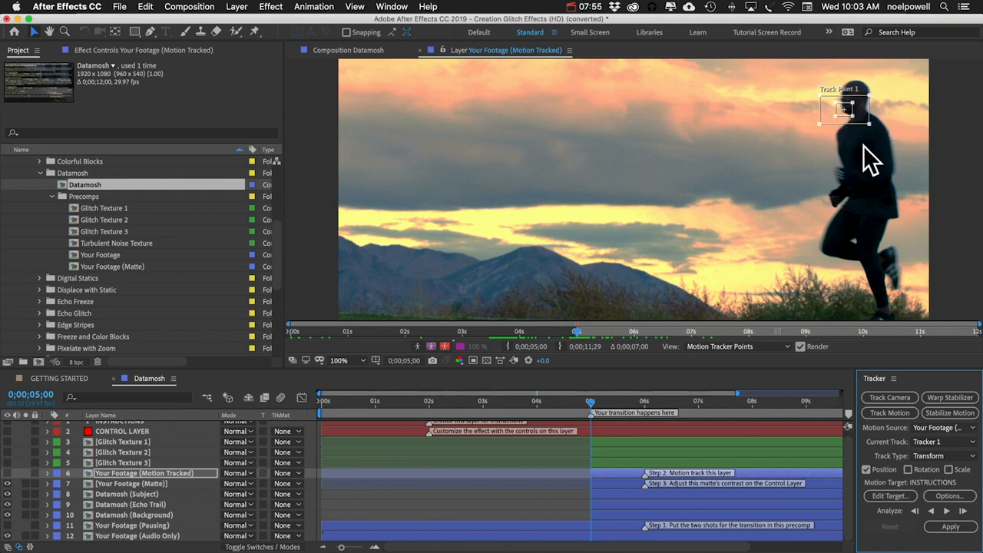
drag(819, 122, 822, 121)
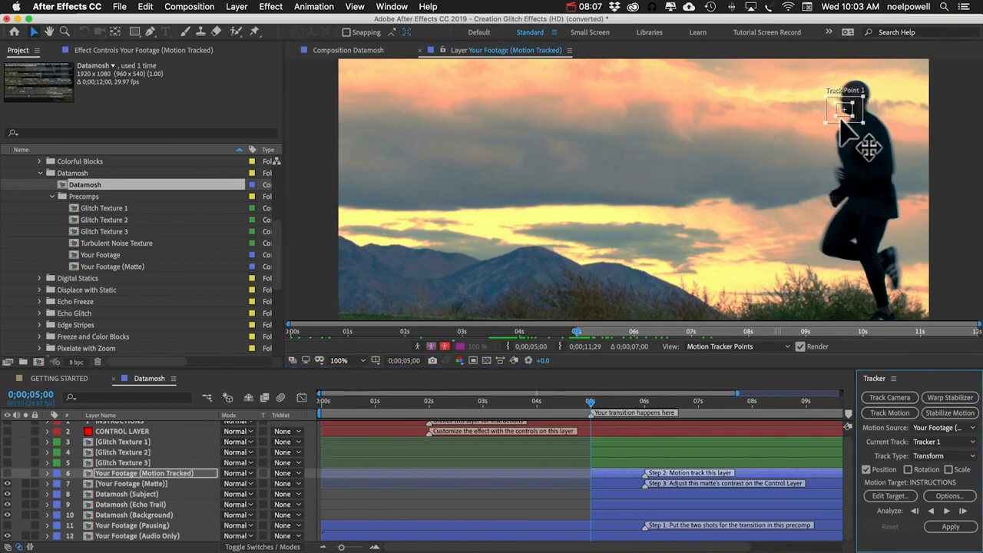
Step: Analyze Track Point 1 forward through the footage, then close the layer viewer
click(948, 512)
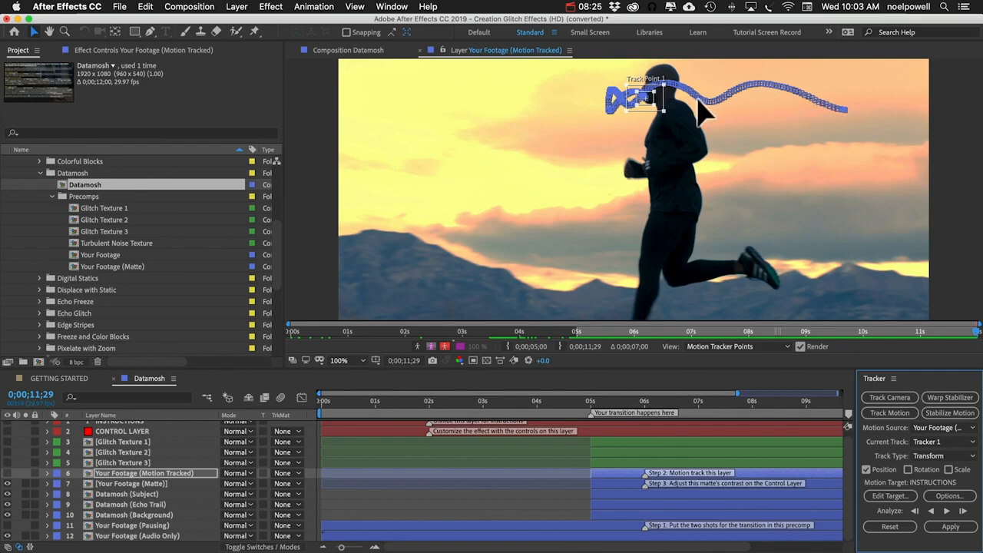
click(419, 50)
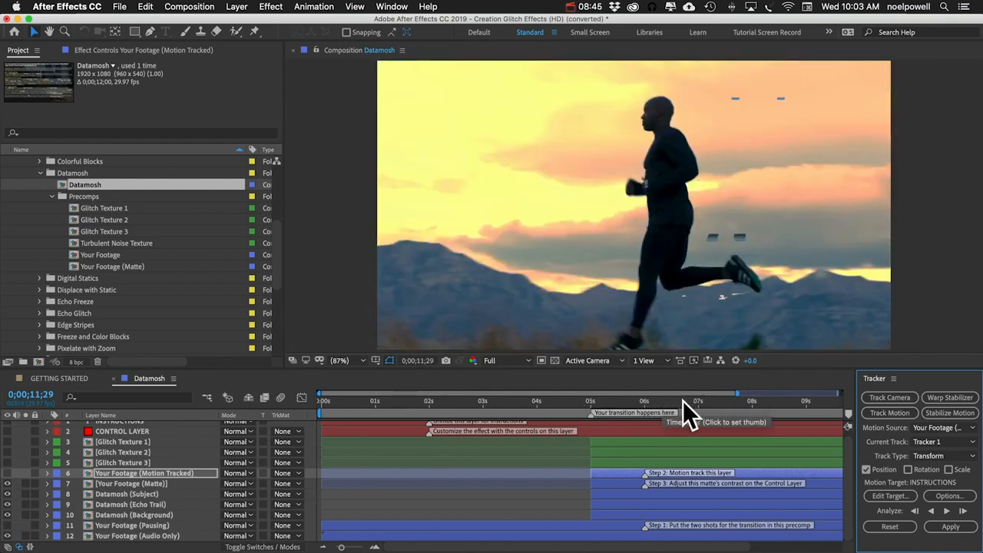
Step: At about 6;21, select the CONTROL LAYER and turn off Invert Matte, checking the result with Matte Preview Mode
click(683, 400)
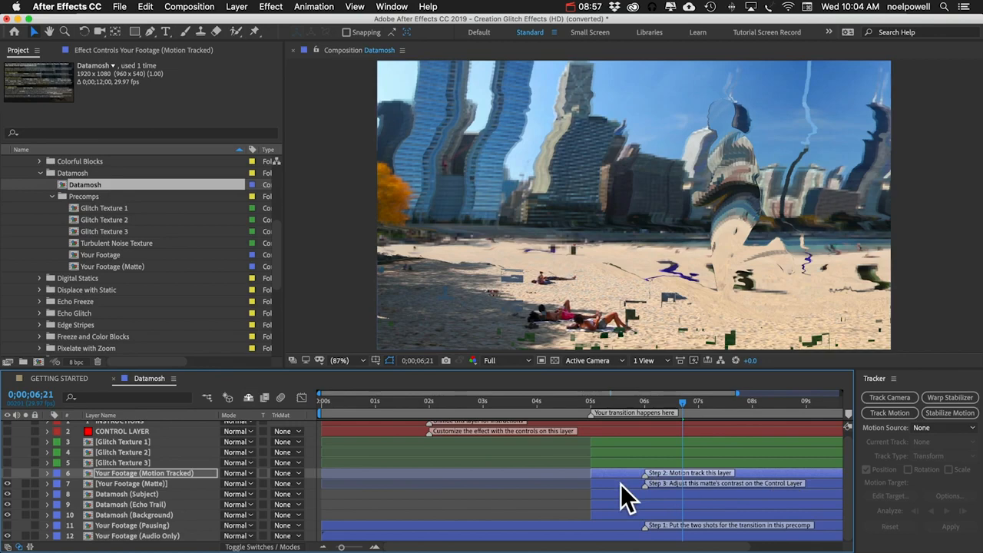
click(135, 430)
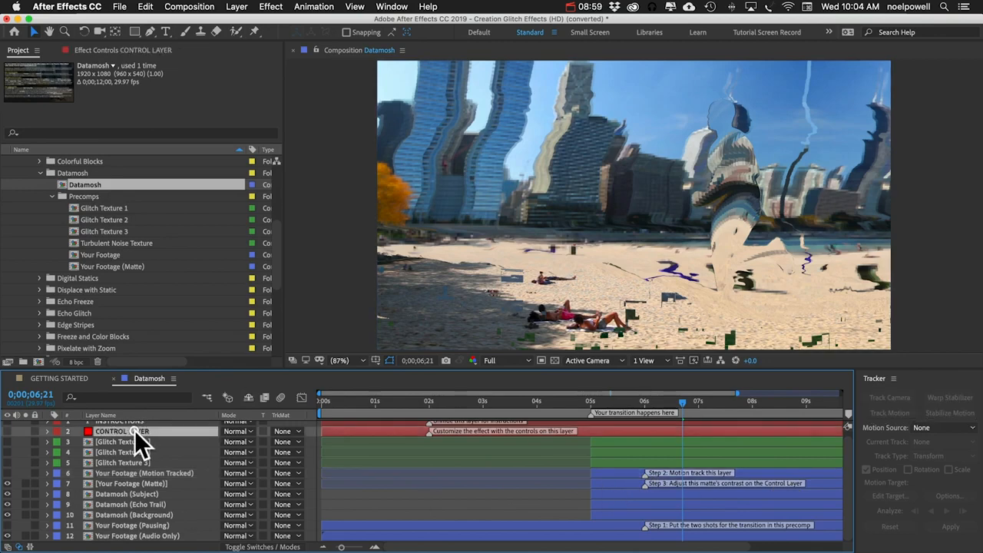
click(105, 49)
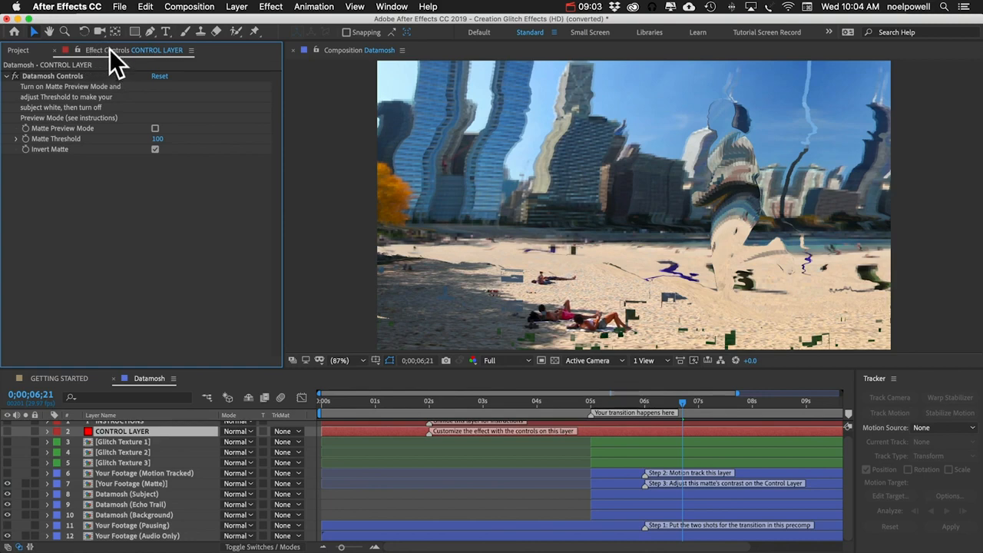
click(392, 6)
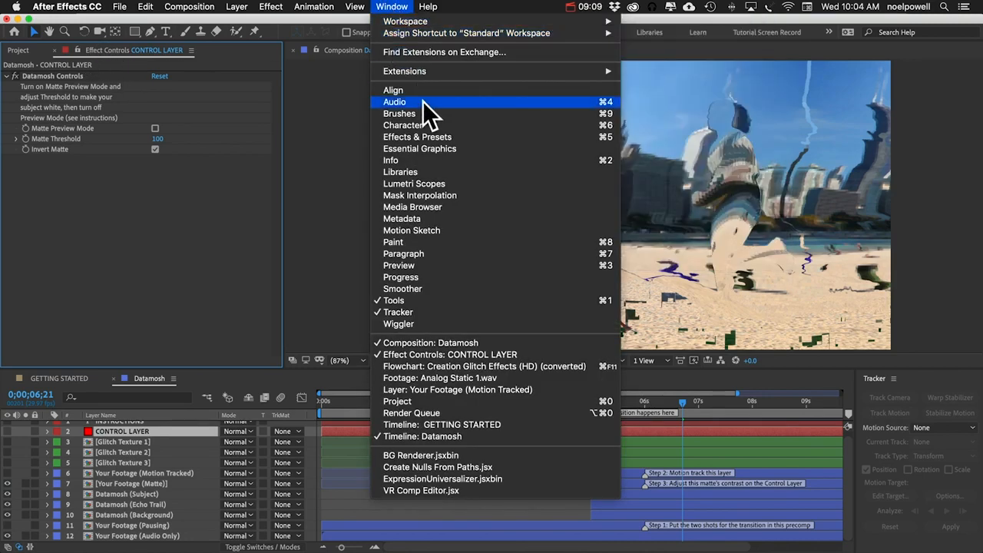
click(189, 255)
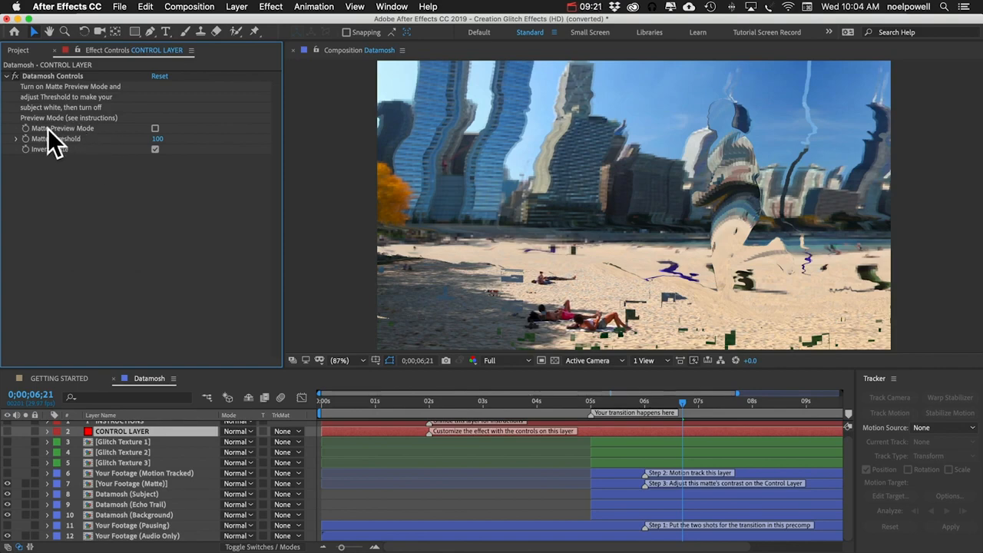
click(154, 128)
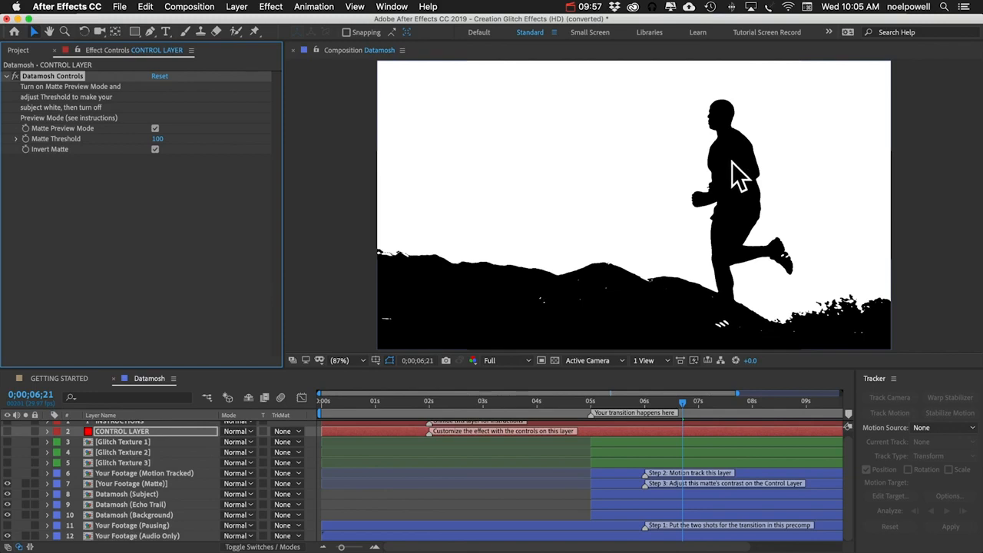
click(156, 149)
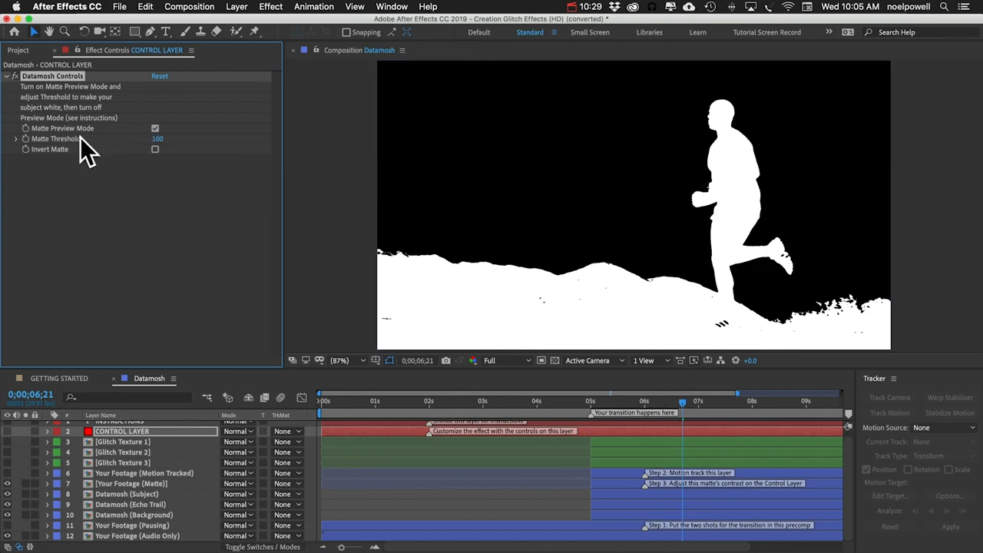
click(154, 128)
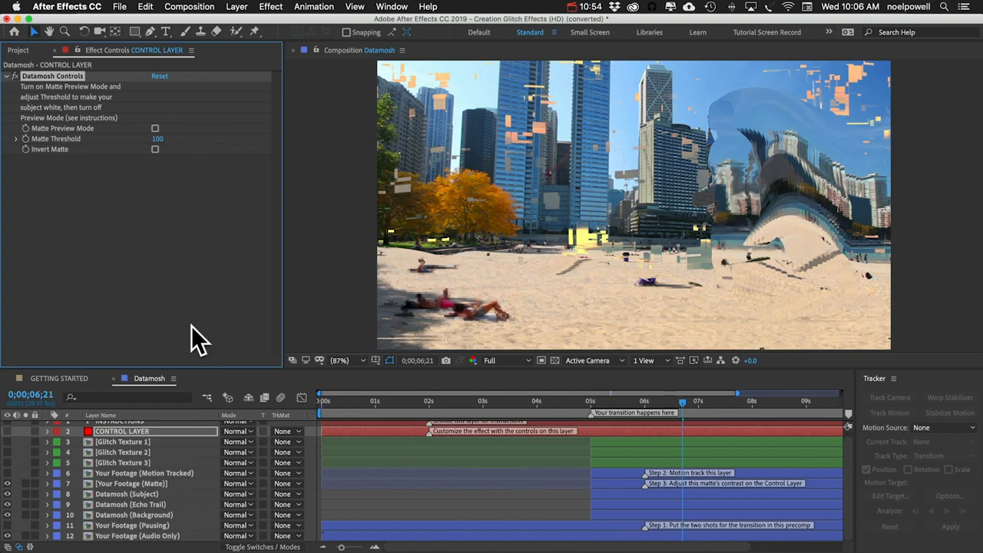
Step: Add the Datamosh composition to the Adobe Media Encoder queue
click(184, 7)
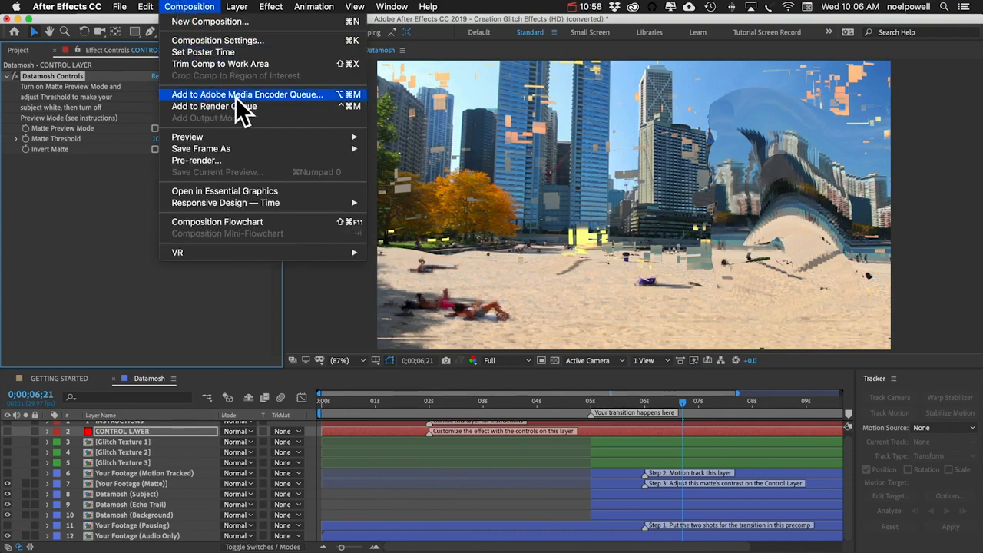
click(55, 254)
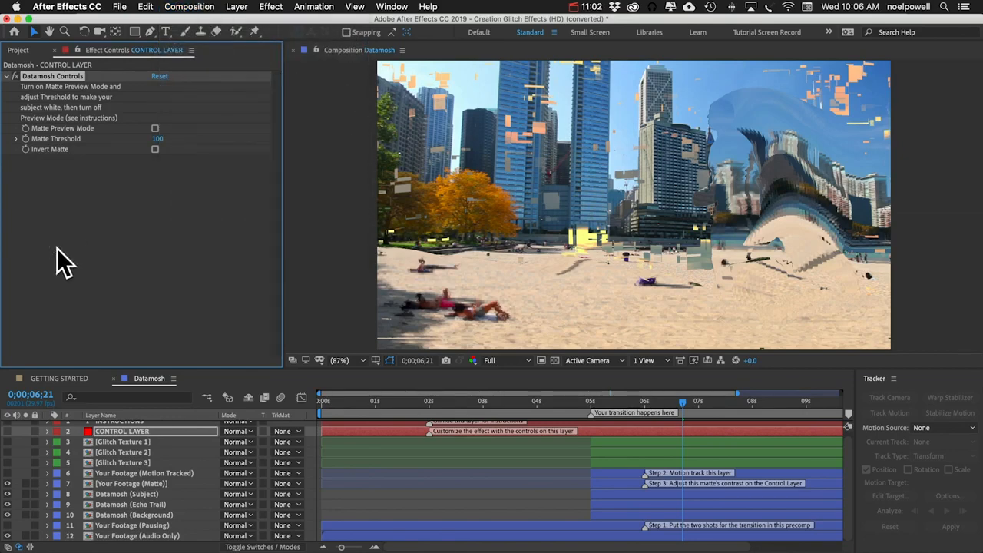
click(188, 9)
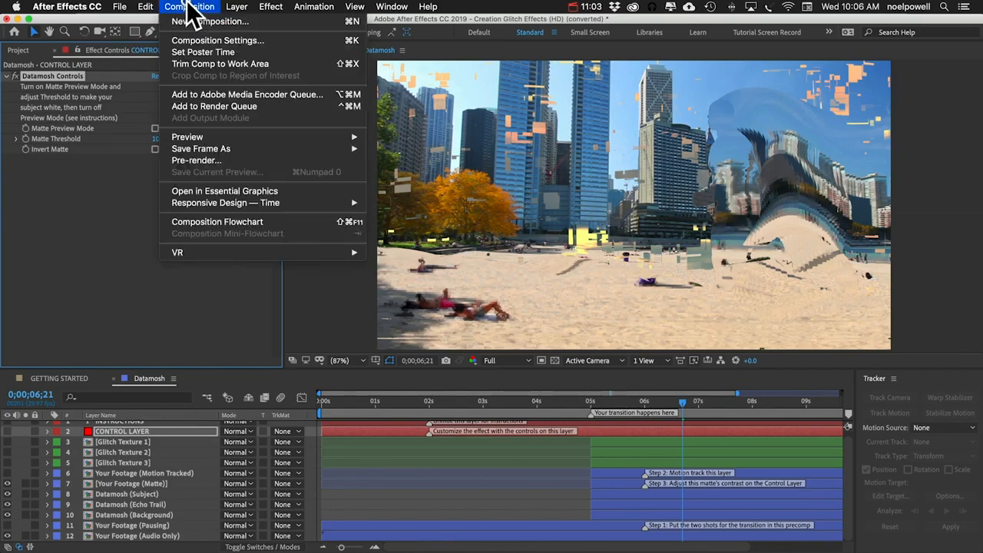
click(224, 93)
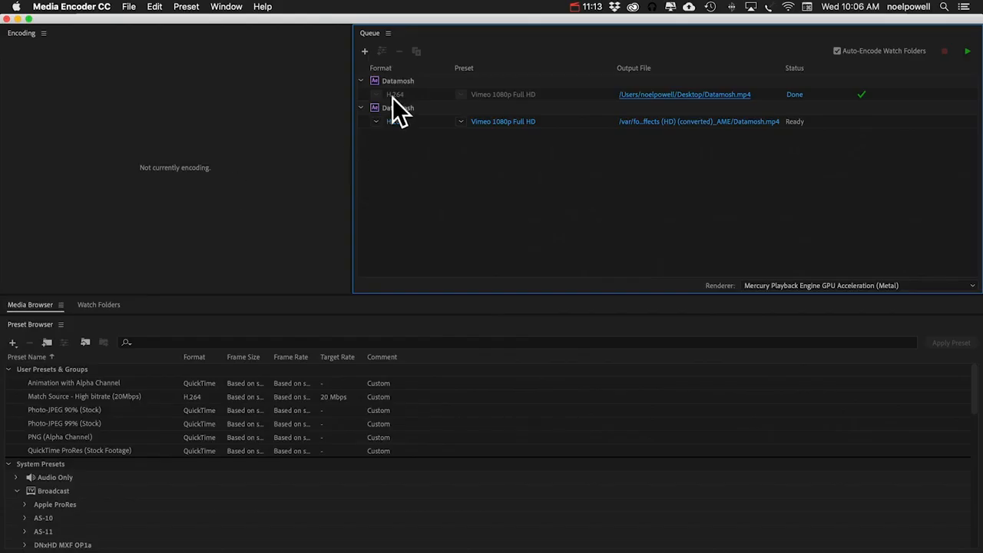
Step: Remove the earlier completed Datamosh item from the encoding queue
click(396, 82)
key(BackSpace)
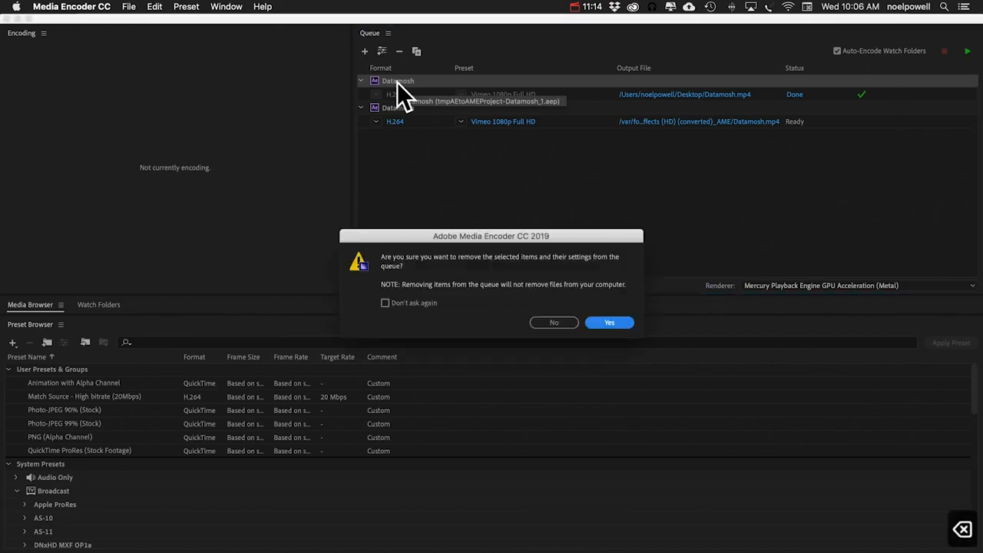
key(Return)
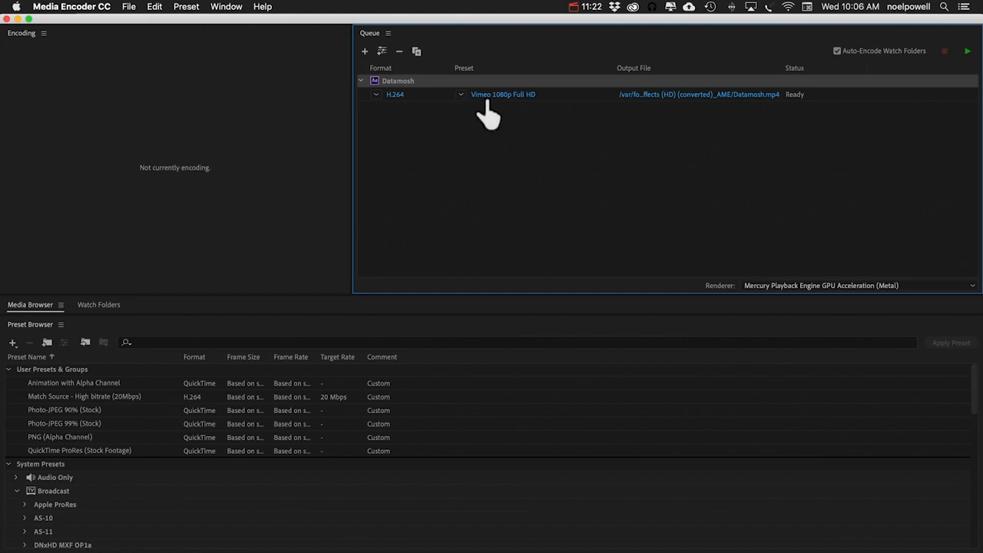
Step: Start encoding the queue
click(483, 133)
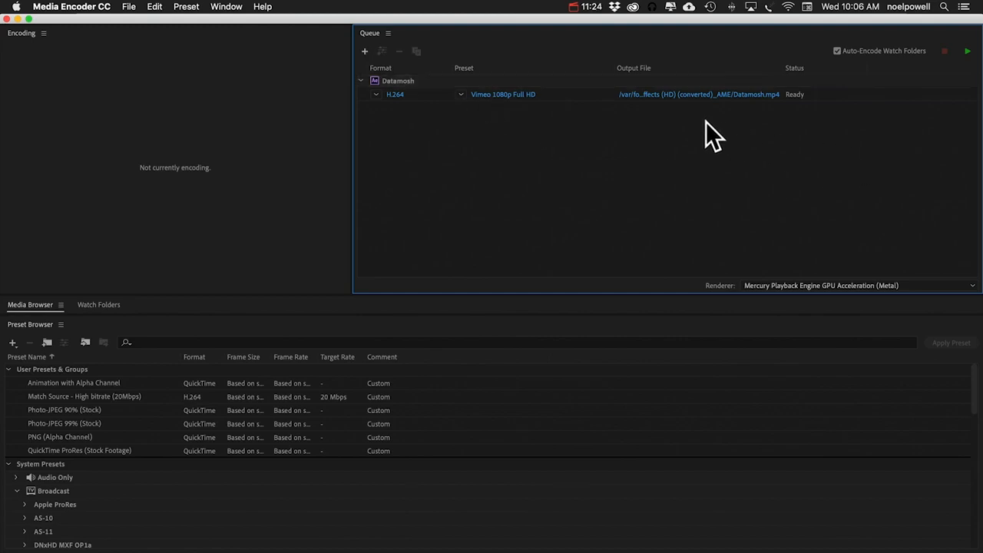
click(967, 50)
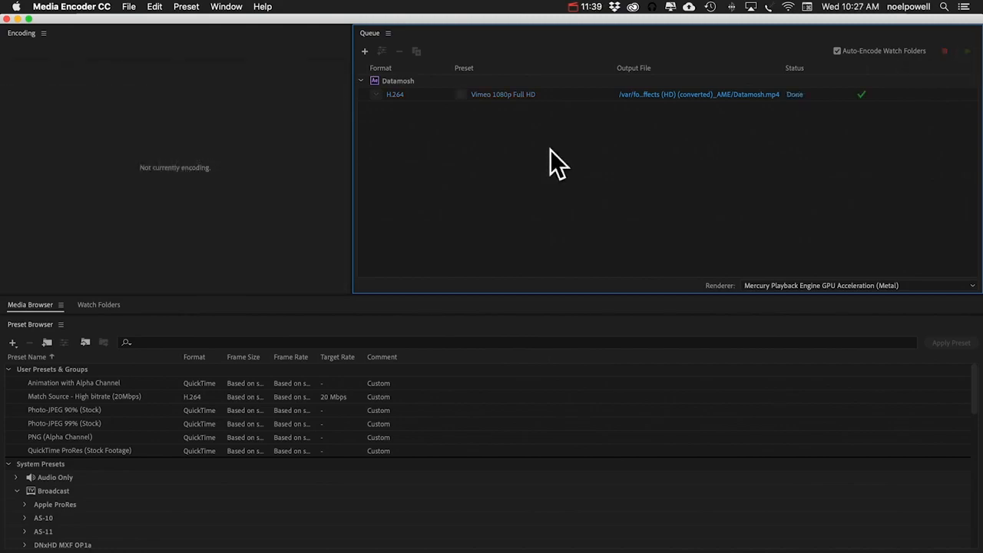
Step: Open the rendered Datamosh.mp4 output file and preview it
click(731, 95)
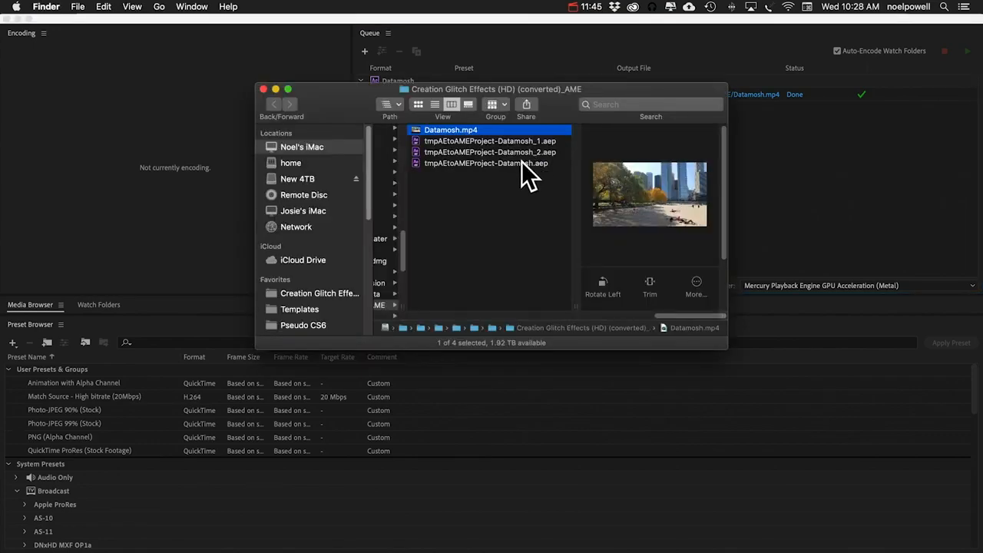
key(space)
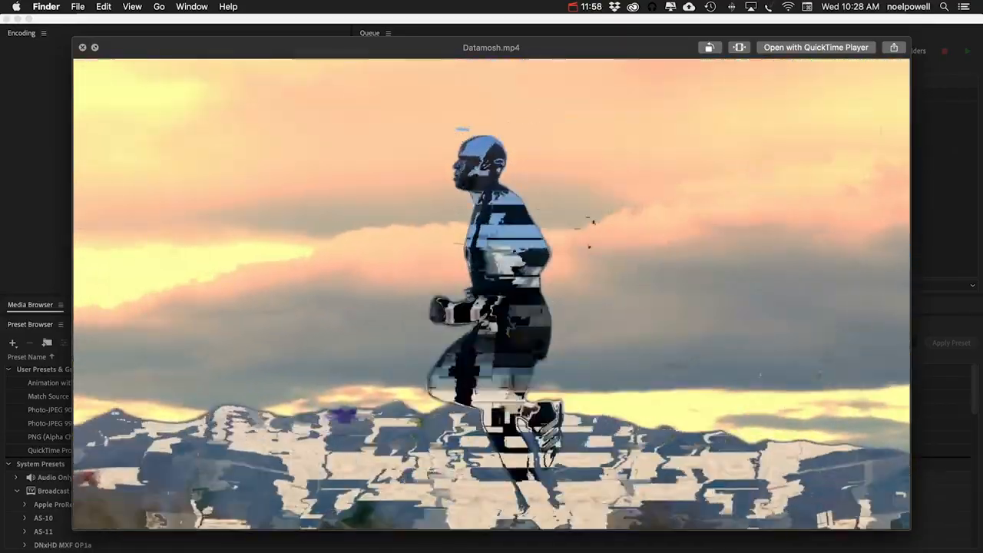
key(space)
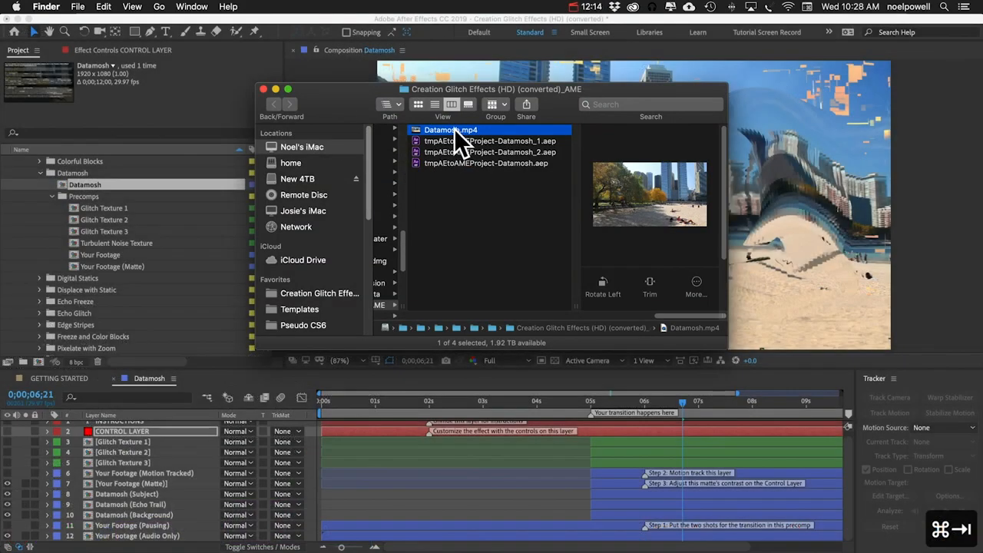
Step: Import Datamosh.mp4 into the After Effects Datamosh folder and add it to the Your Footage comp
drag(454, 129, 95, 184)
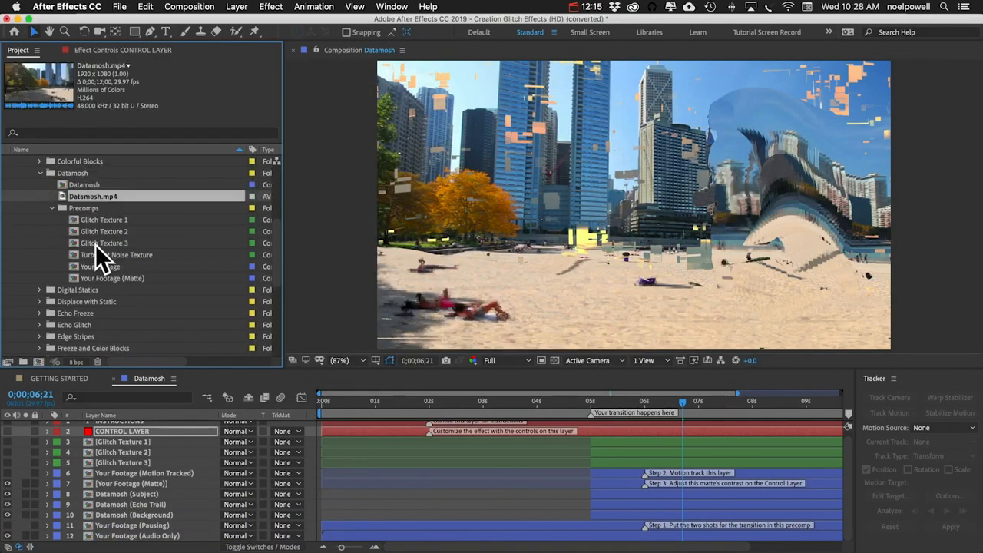
double_click(97, 264)
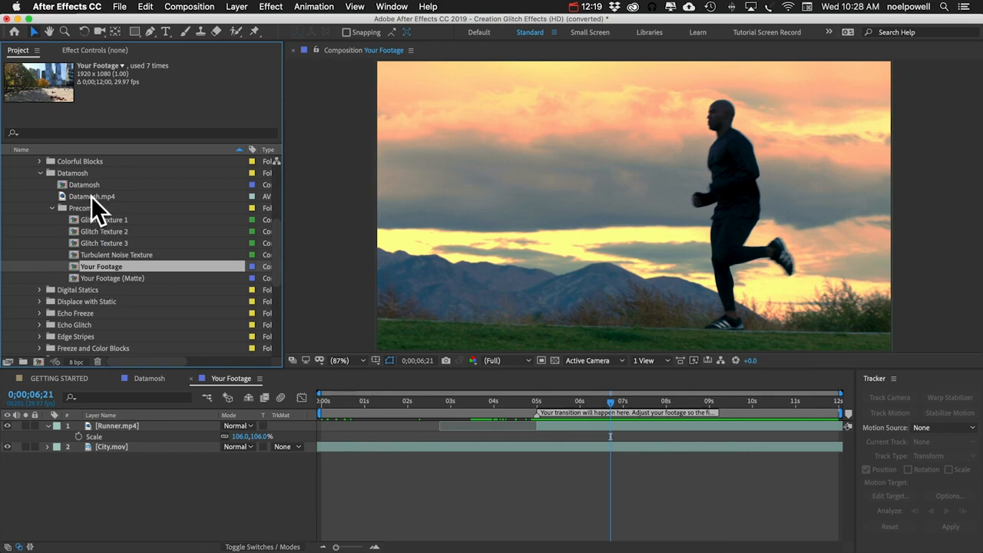
drag(88, 196, 276, 446)
Step: Delete the marker from the Datamosh.mp4 layer
drag(361, 402, 478, 397)
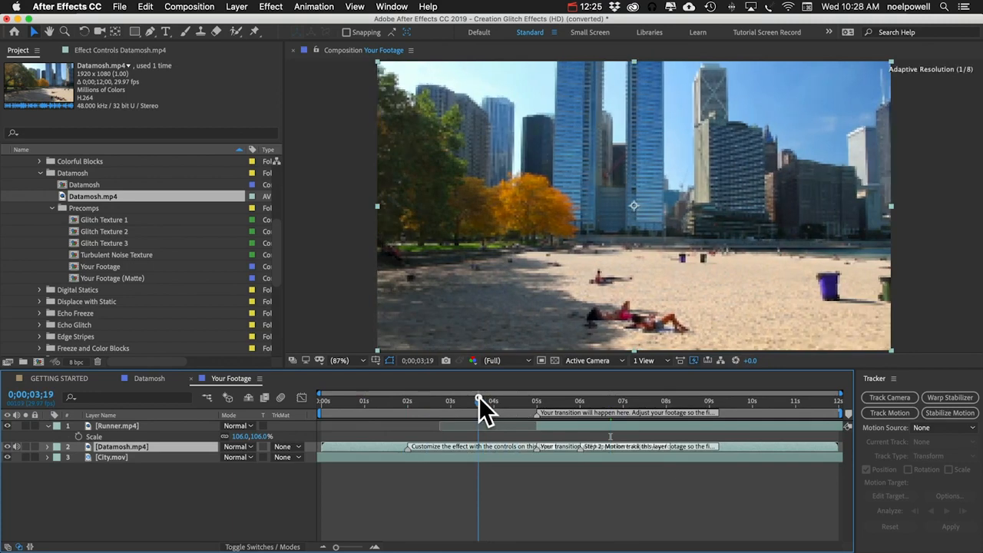
right_click(535, 451)
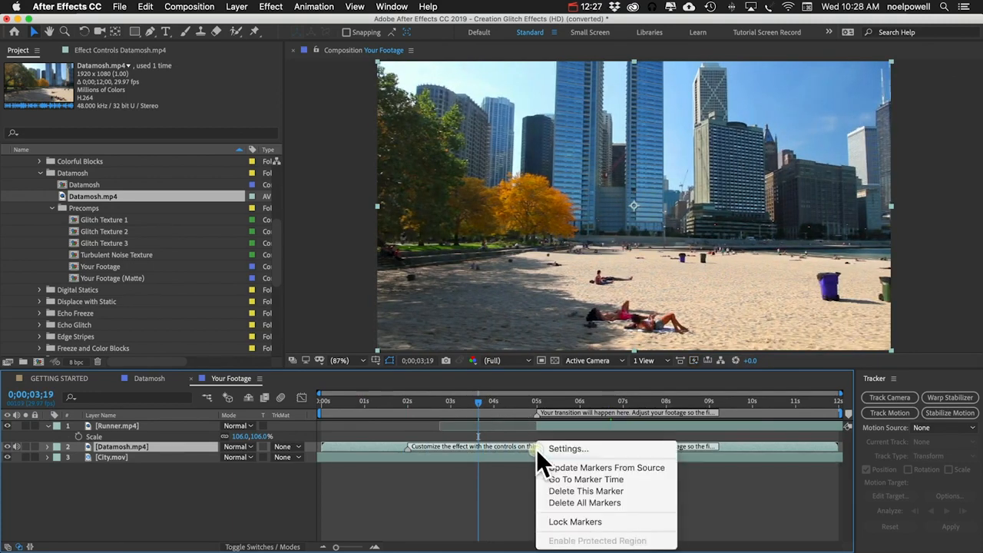
click(574, 501)
Step: Slide the Datamosh.mp4 layer about 4 seconds earlier, with the time indicator at 5 seconds
drag(474, 403, 533, 401)
drag(590, 445, 428, 444)
drag(534, 401, 537, 401)
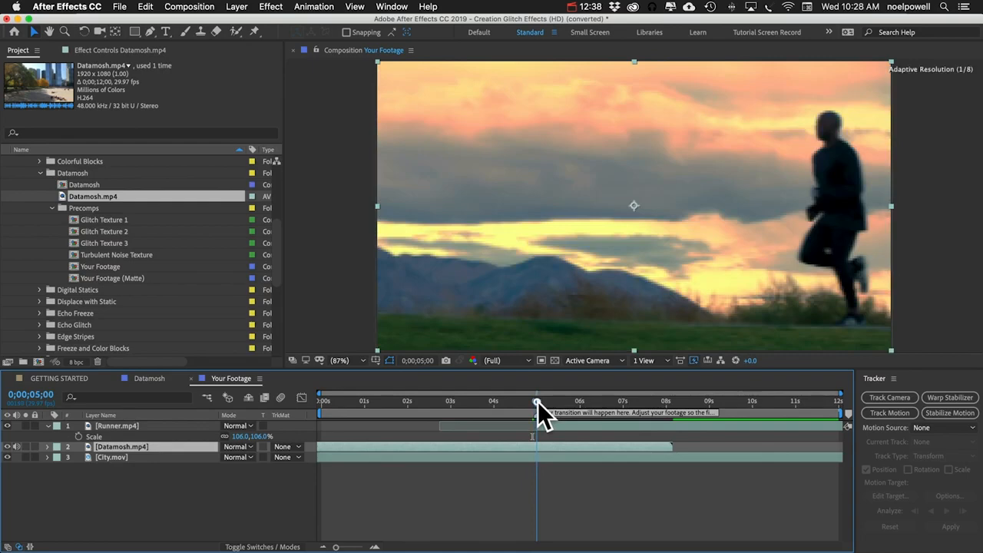
Step: Delete the Runner.mp4 and City.mov layers from the comp
shift+click(126, 427)
shift+click(124, 456)
key(Delete)
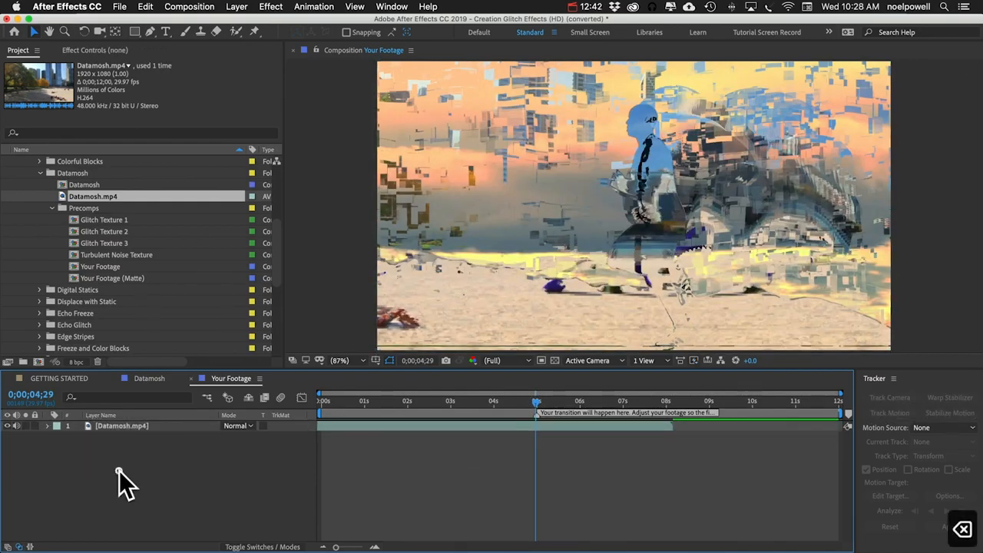
Step: Add Gorilla.mp4 to the comp above Datamosh.mp4, starting at about 4 seconds
scroll(100, 261, down, 10)
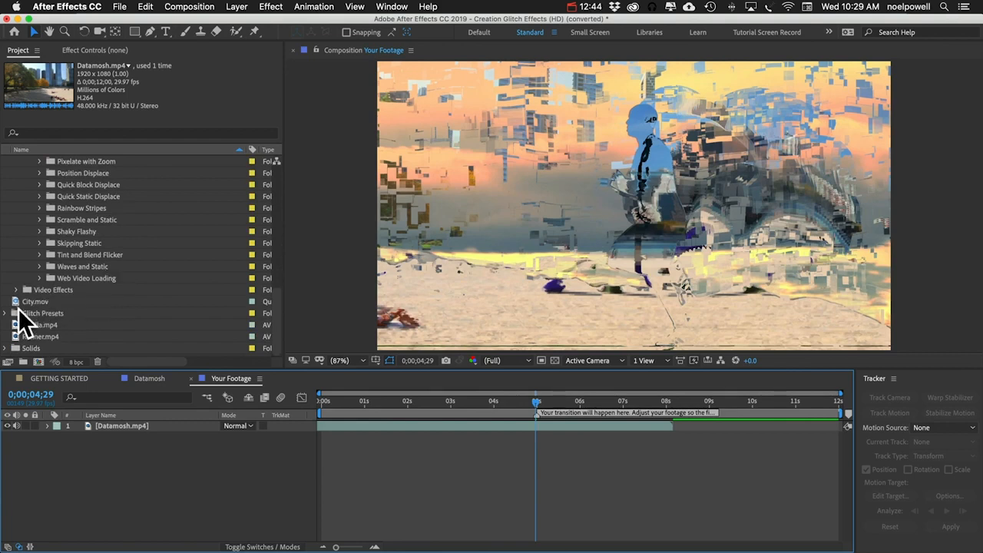
click(29, 325)
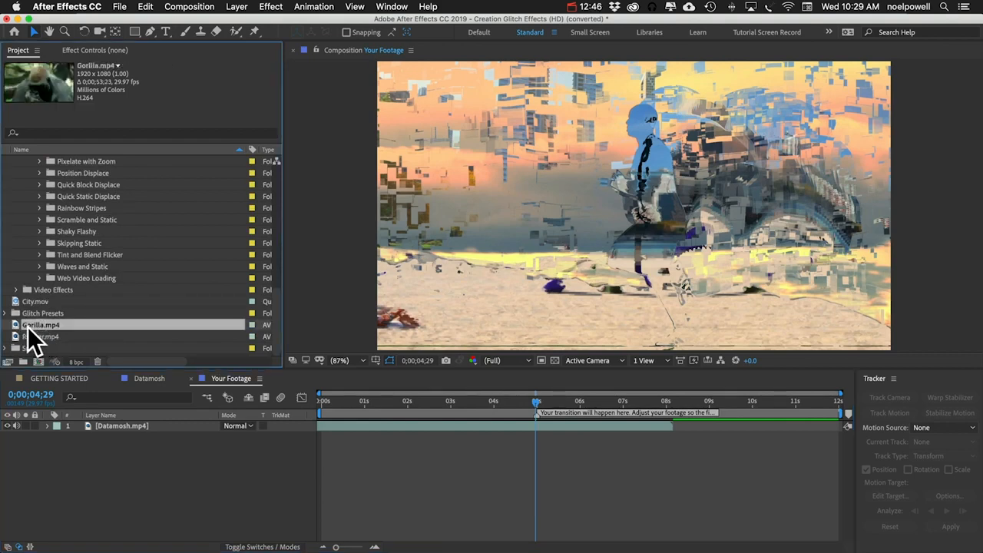
drag(29, 330, 568, 419)
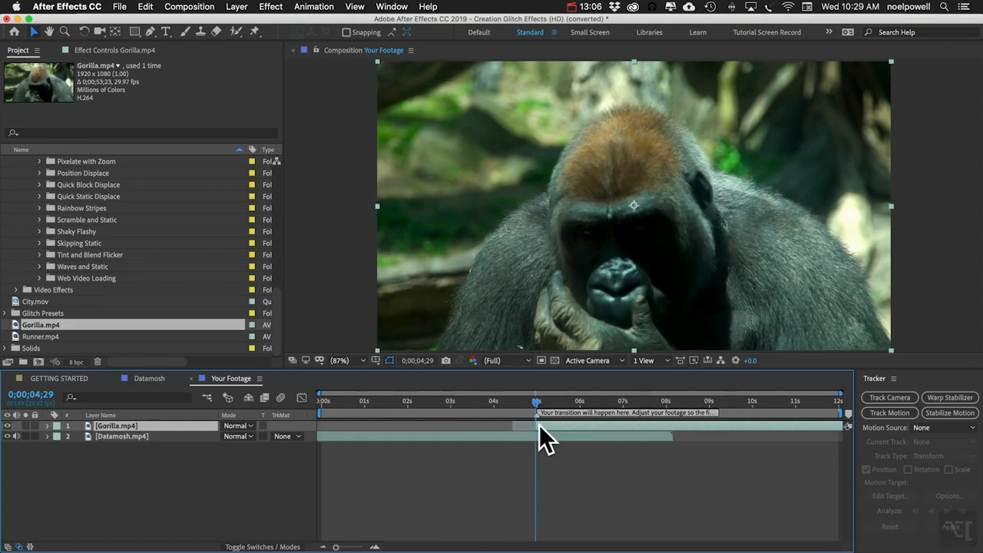
Step: Scrub through the gorilla footage, ending near 5;10
drag(543, 403, 797, 403)
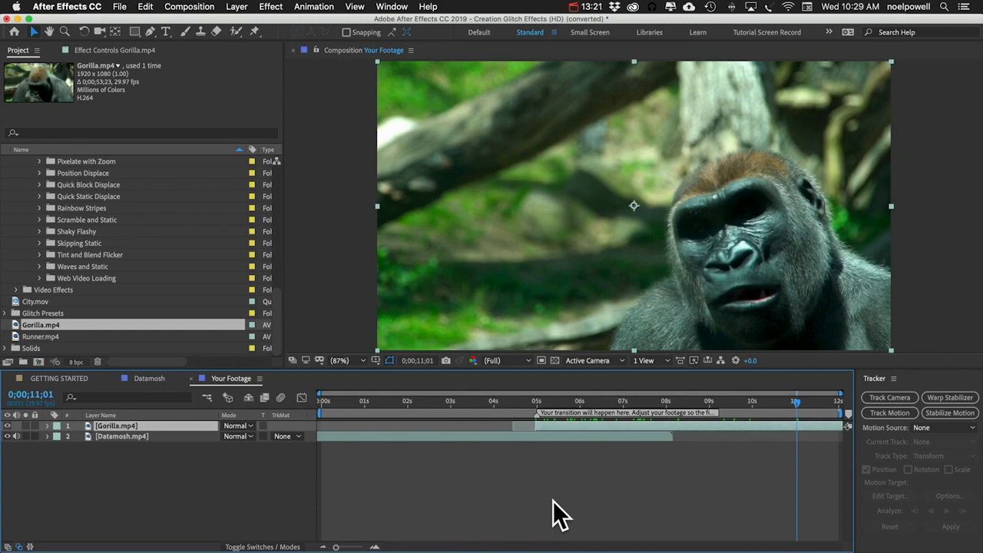
click(624, 400)
drag(648, 399, 552, 390)
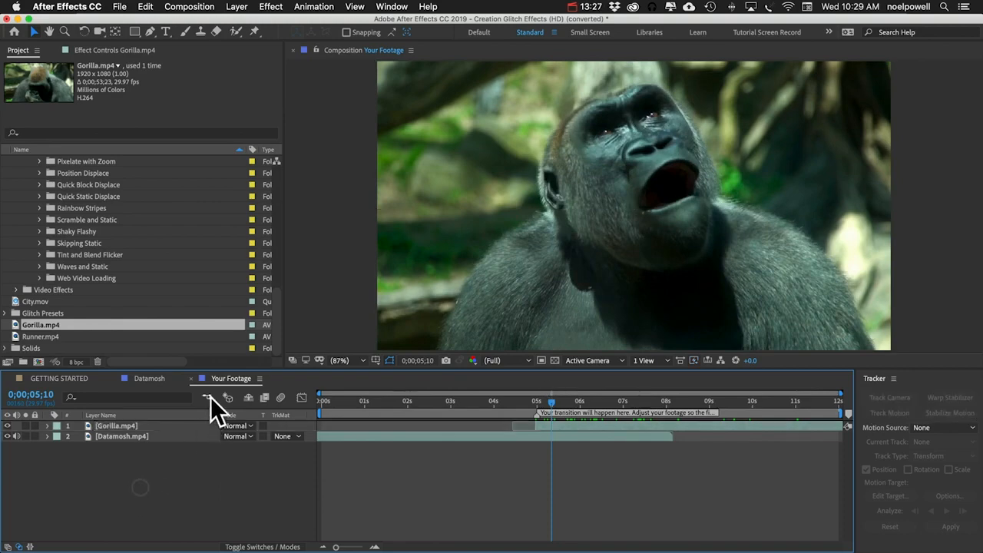
Step: Switch to the Datamosh comp and toggle the expressions view for all layers
click(191, 377)
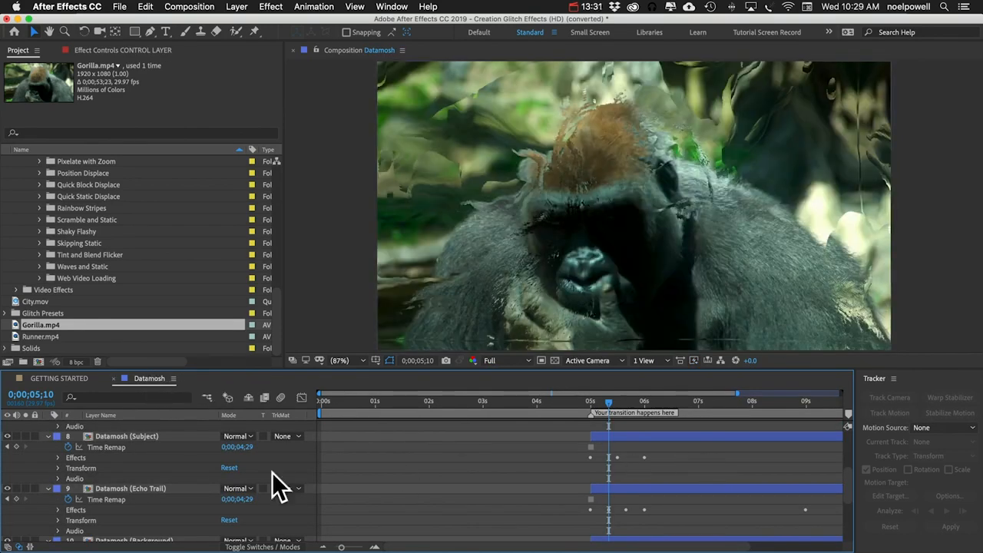
click(85, 489)
key(super+a)
key(e)
key(e)
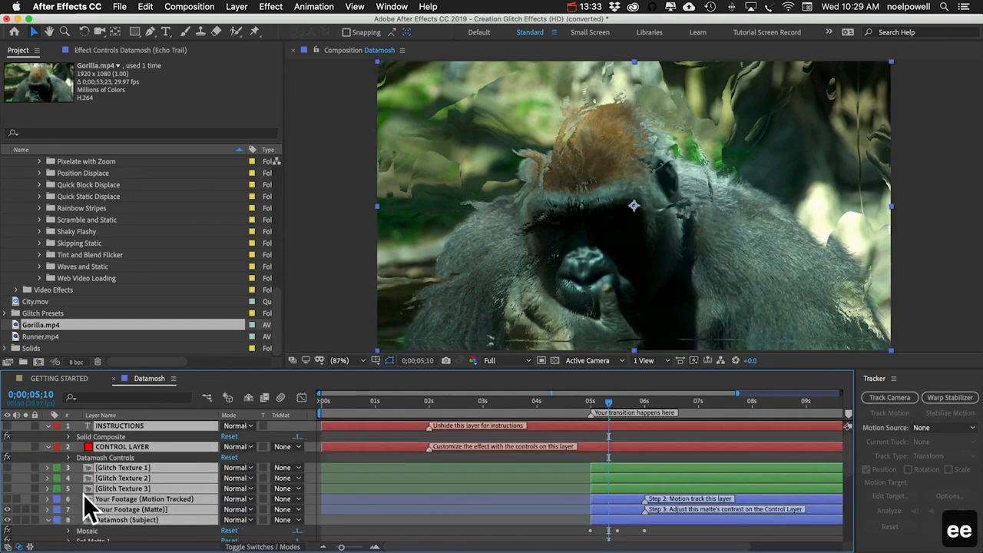
click(121, 478)
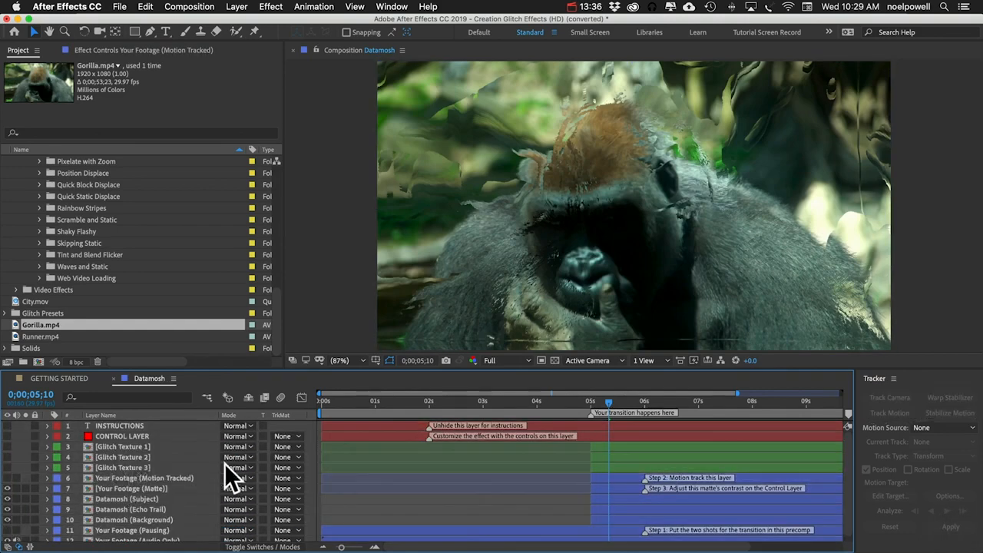
Step: Set the tracker's motion source to the Your Footage (Motion Tracked) layer at about 5;07
mouse_move(607, 402)
mouse_down()
mouse_move(591, 399)
mouse_move(602, 401)
mouse_up()
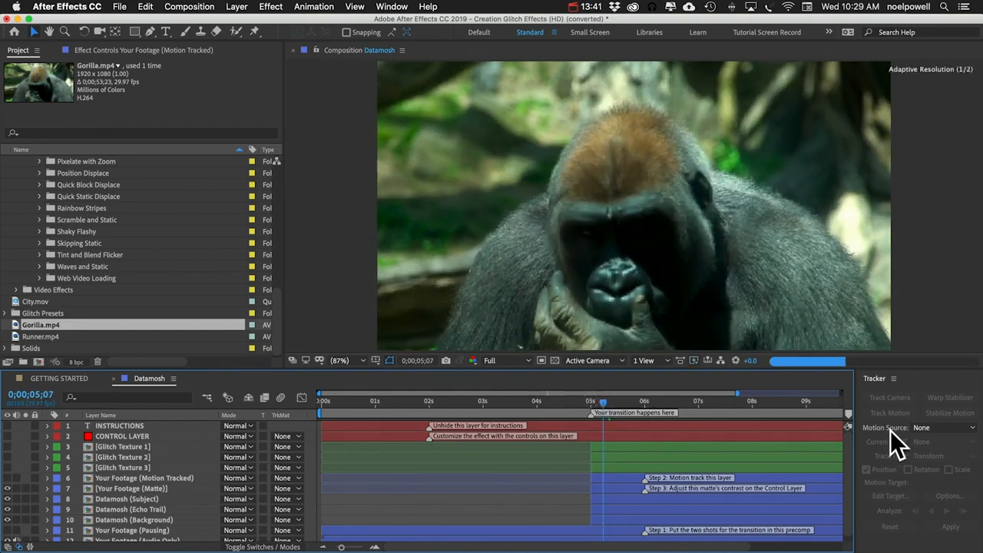
click(922, 427)
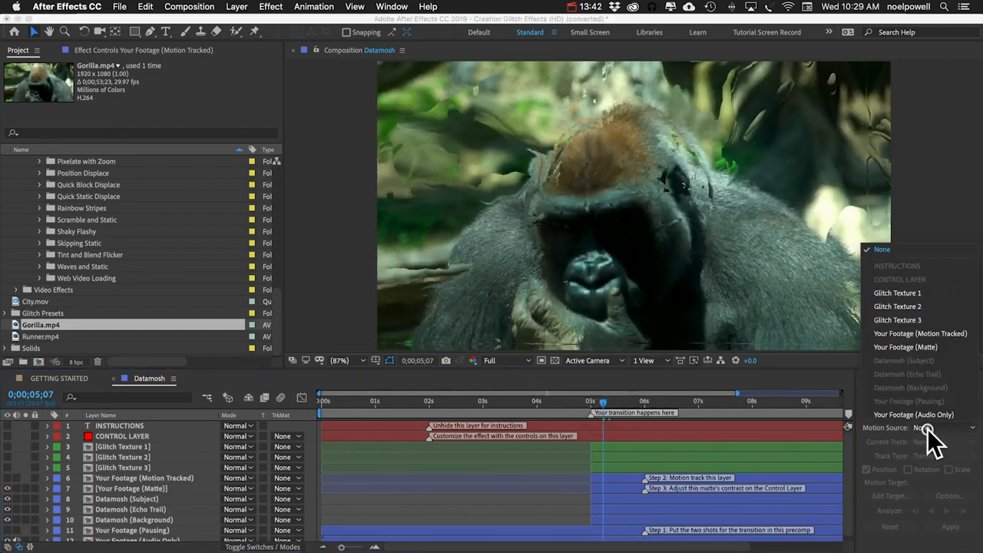
click(909, 332)
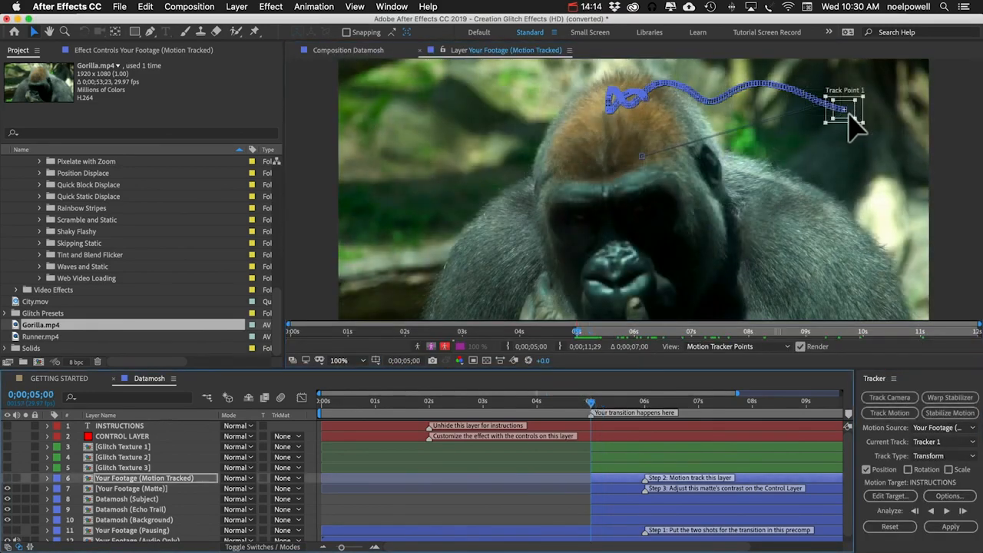
Step: Place the track point on the gorilla's nose and analyze the track forward
drag(849, 115, 634, 269)
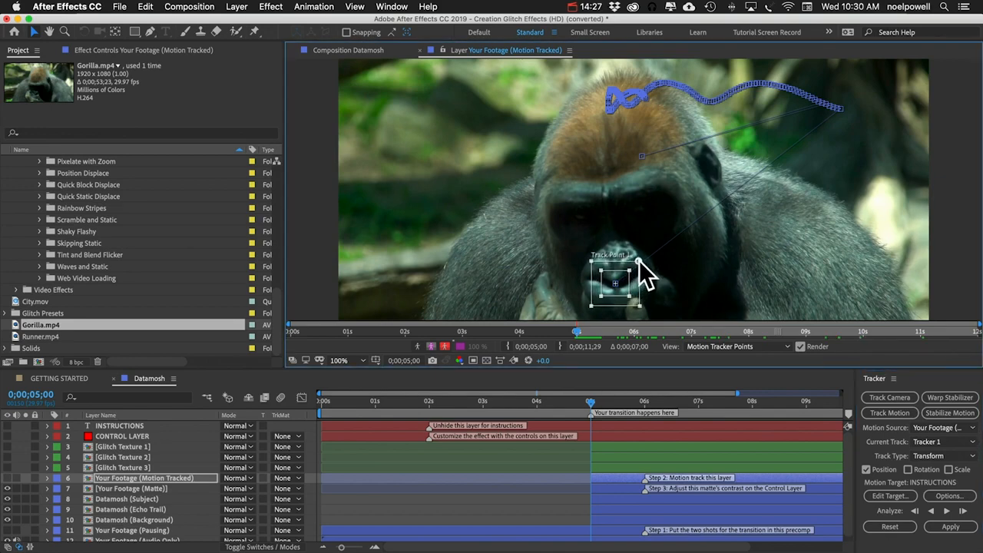
click(947, 511)
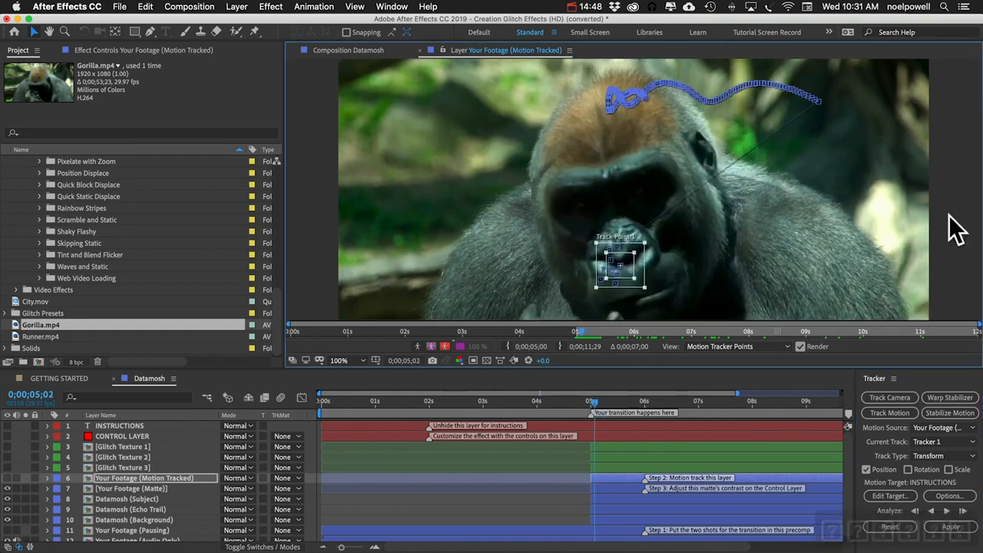
drag(652, 281, 627, 253)
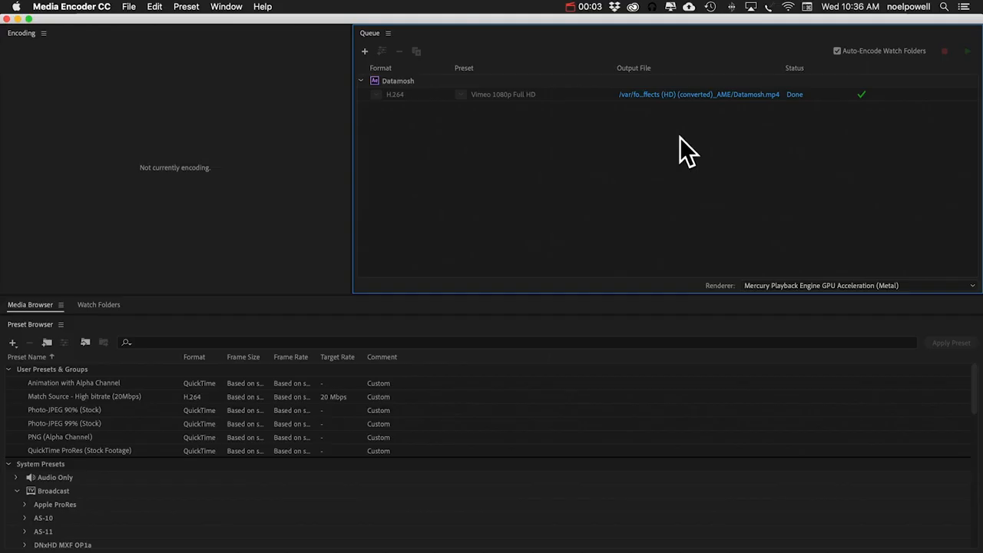
Step: Preview the rendered Datamosh.mp4 from the encoding queue's output file and import it into the project
click(695, 94)
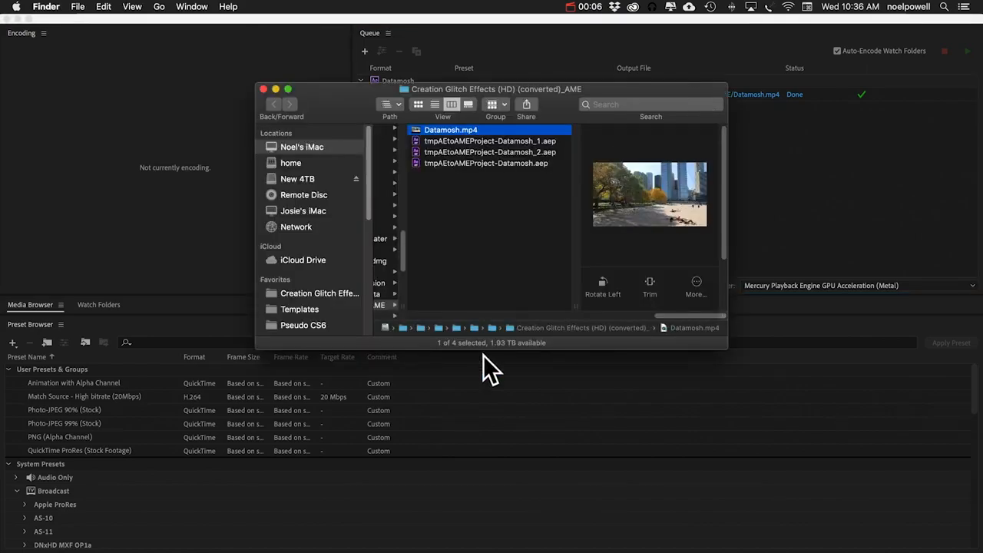
key(space)
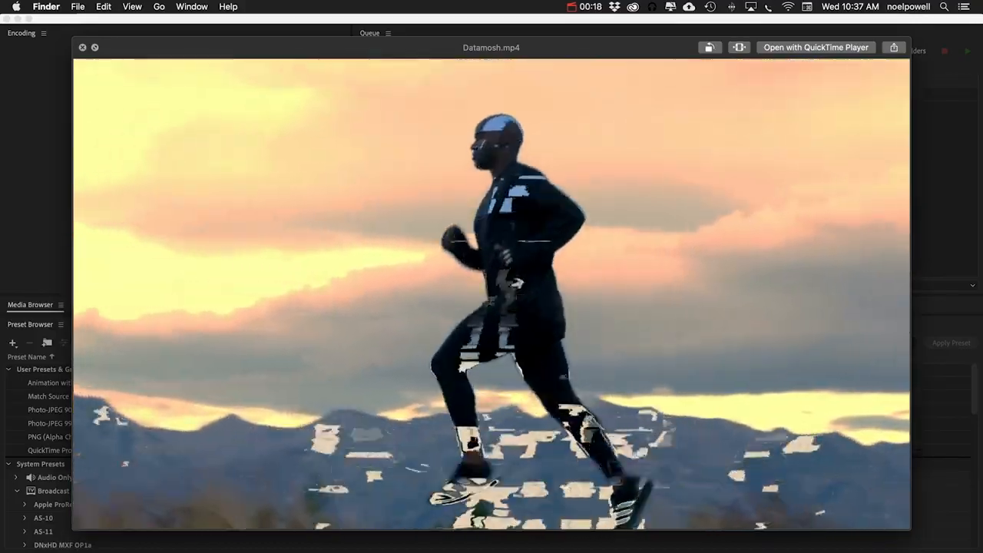
key(space)
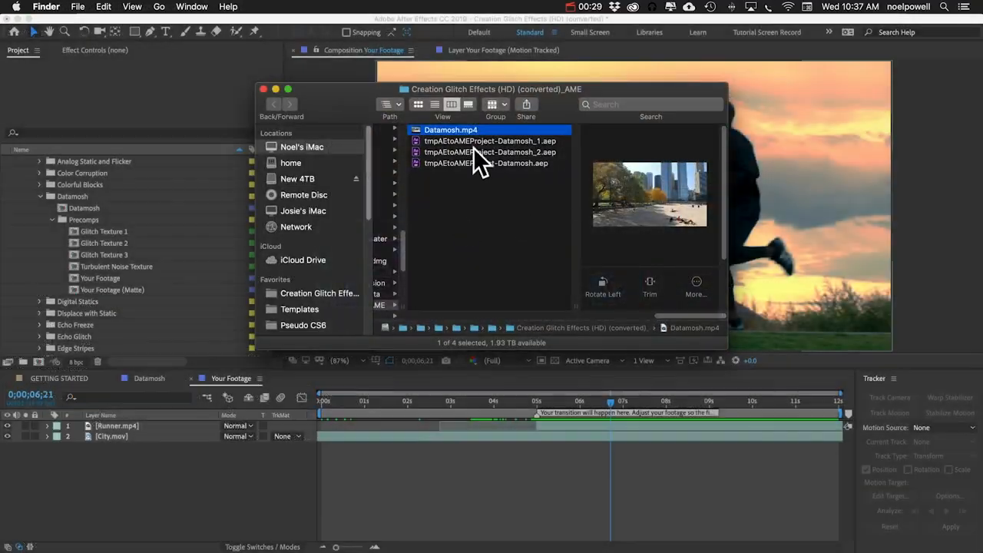
drag(453, 130, 65, 193)
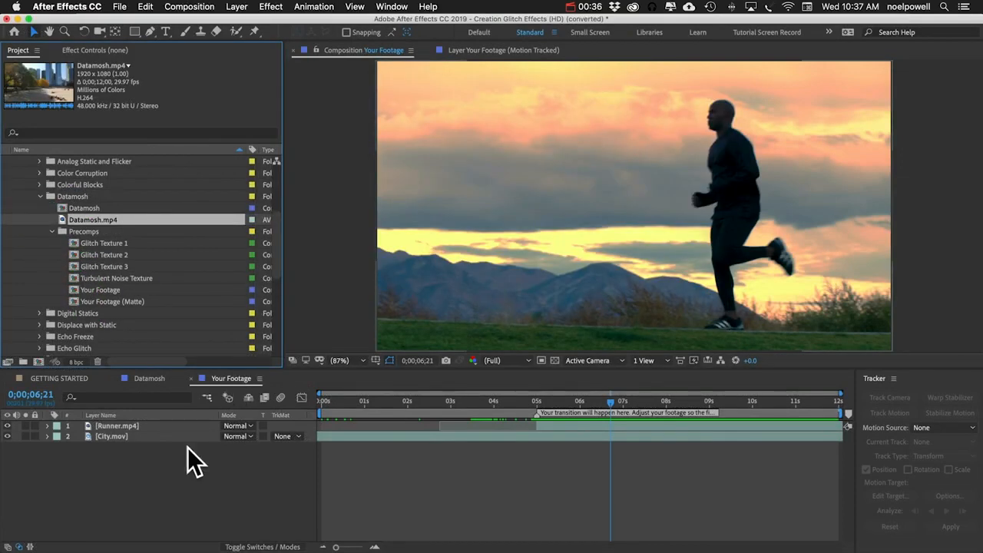
Step: Remove the Runner.mp4 and City.mov layers from the Your Footage comp
click(146, 437)
shift+click(141, 426)
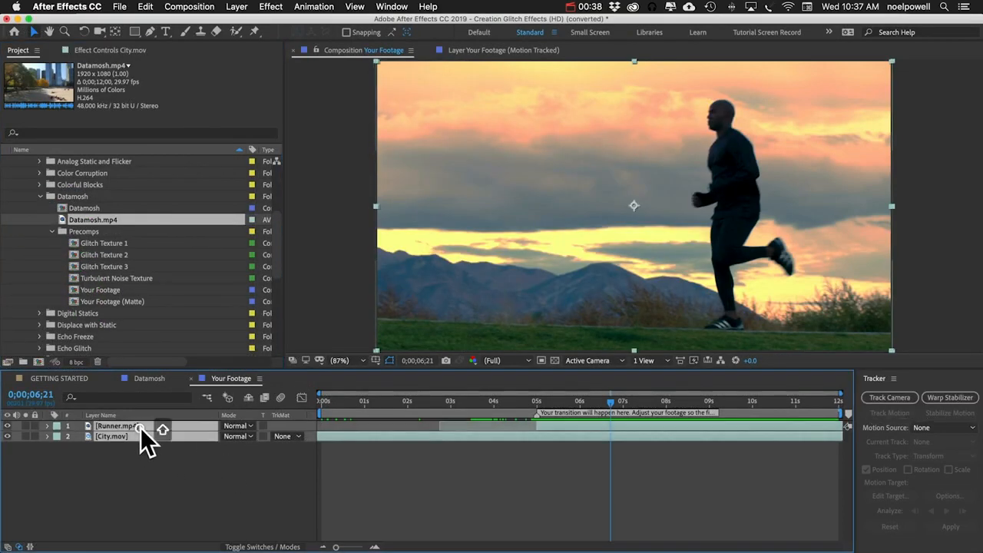
key(BackSpace)
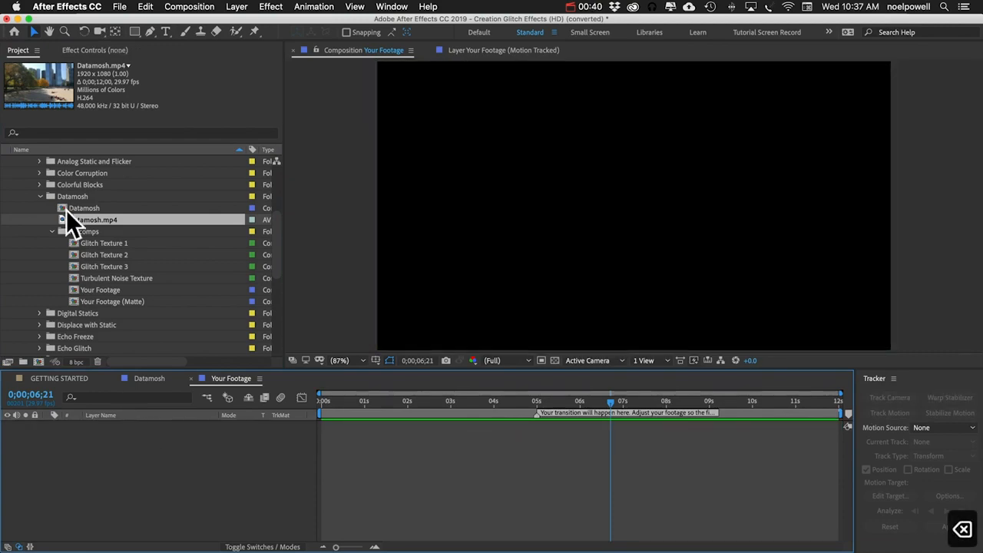
Step: Add Datamosh.mp4 to the Your Footage comp and slide it earlier, with the playhead at 5;00
drag(83, 217, 188, 476)
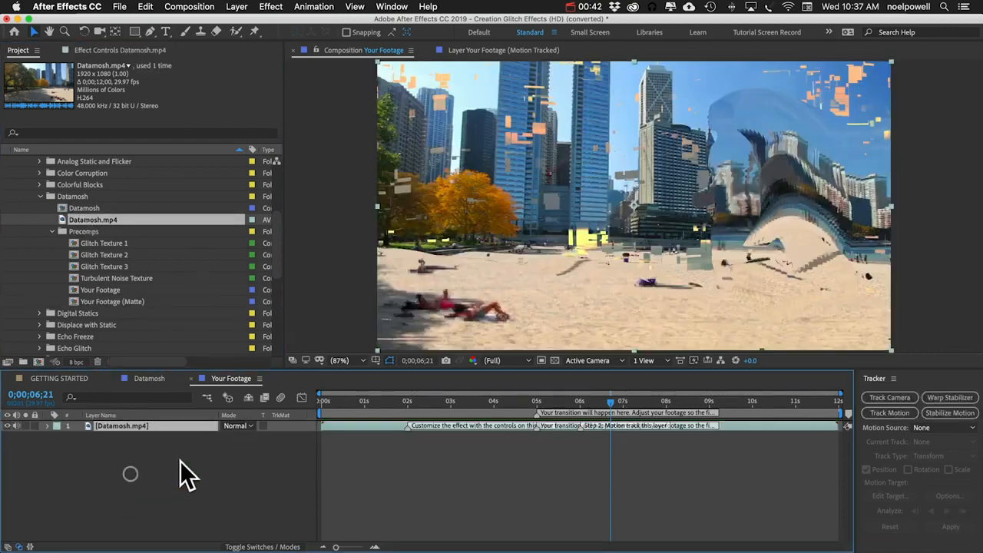
right_click(535, 430)
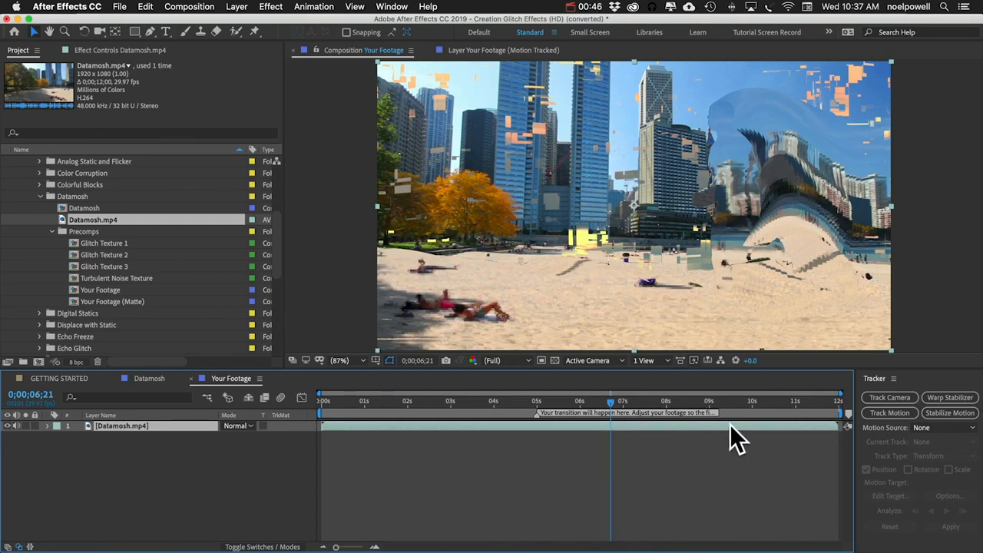
drag(537, 402, 537, 403)
drag(674, 423, 520, 431)
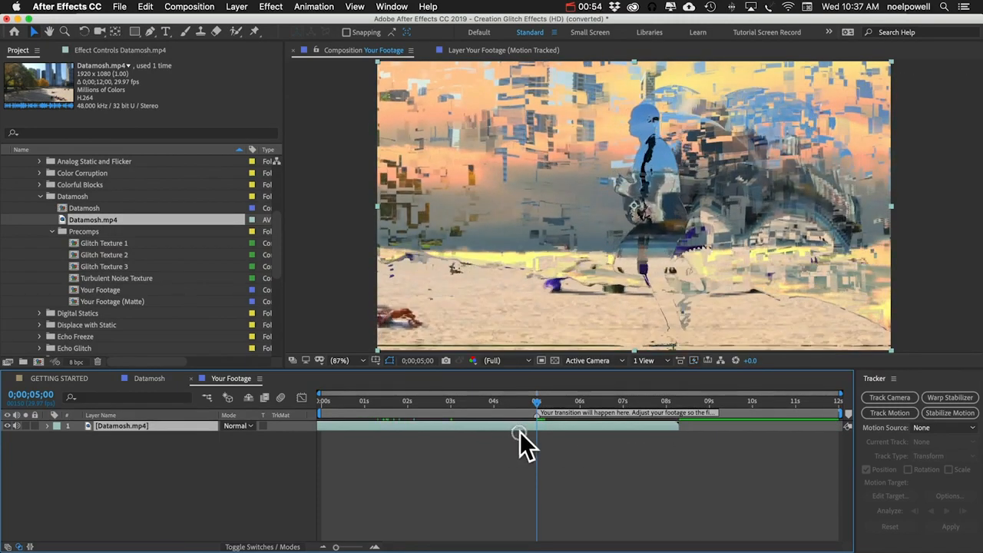
click(31, 516)
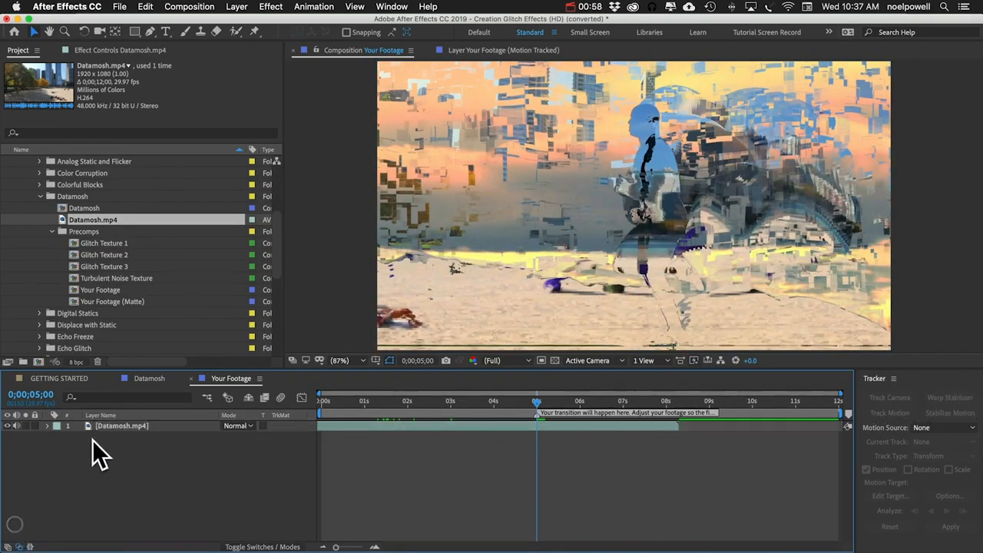
Step: Add Gorilla.mp4 above Datamosh.mp4 and position it to start at about 4.5 seconds, near the transition mark
scroll(110, 244, down, 10)
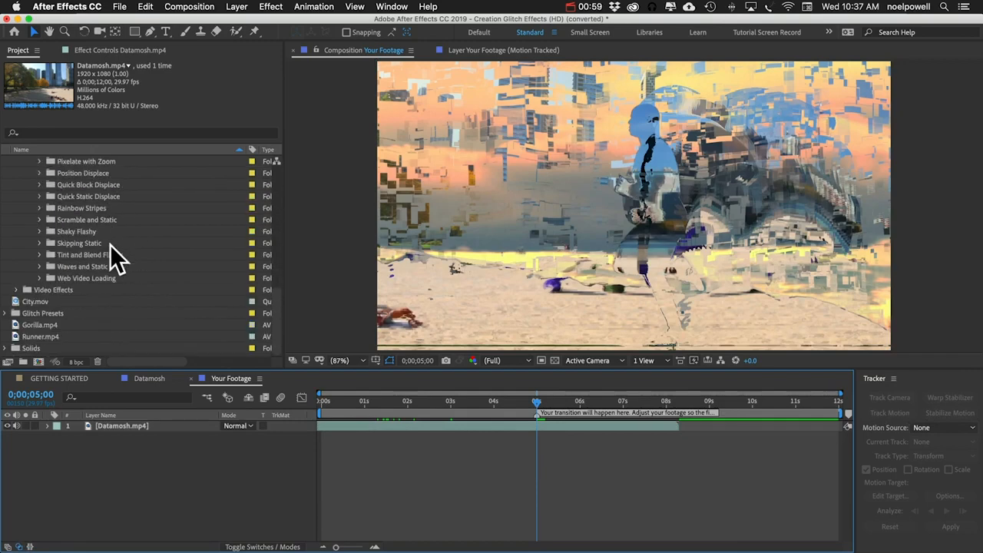
click(33, 325)
drag(32, 325, 126, 423)
drag(540, 424, 382, 416)
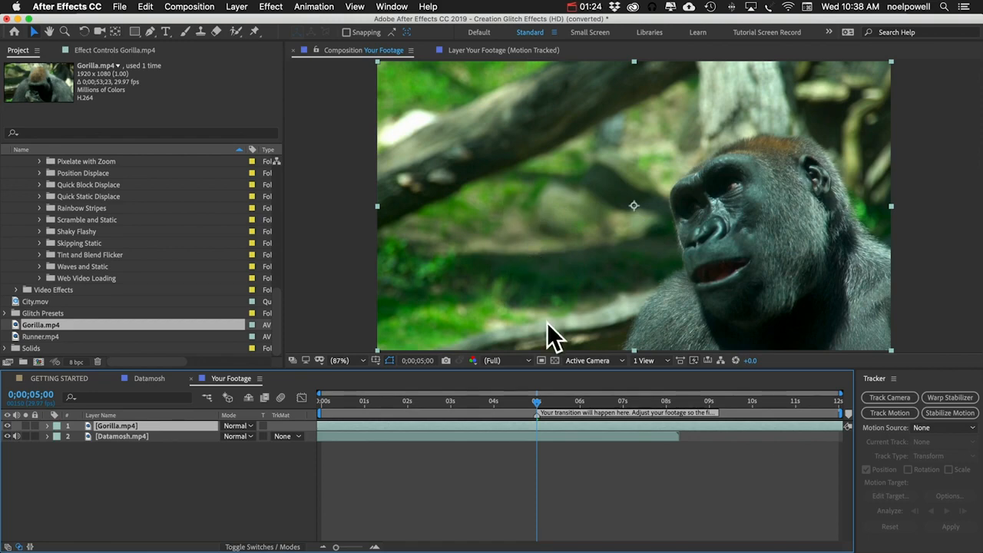
mouse_move(539, 400)
mouse_down()
mouse_move(783, 397)
mouse_move(544, 395)
mouse_up()
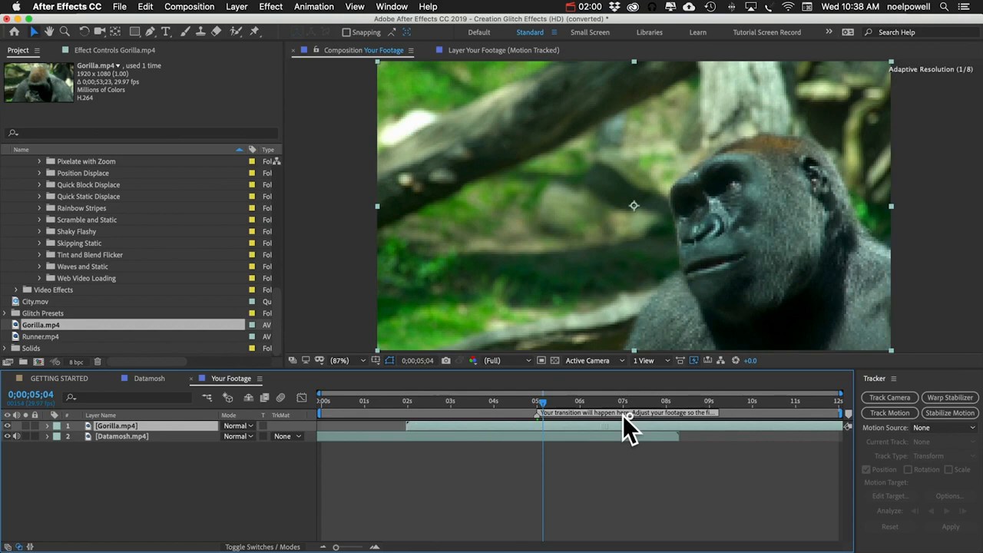
drag(623, 414, 716, 414)
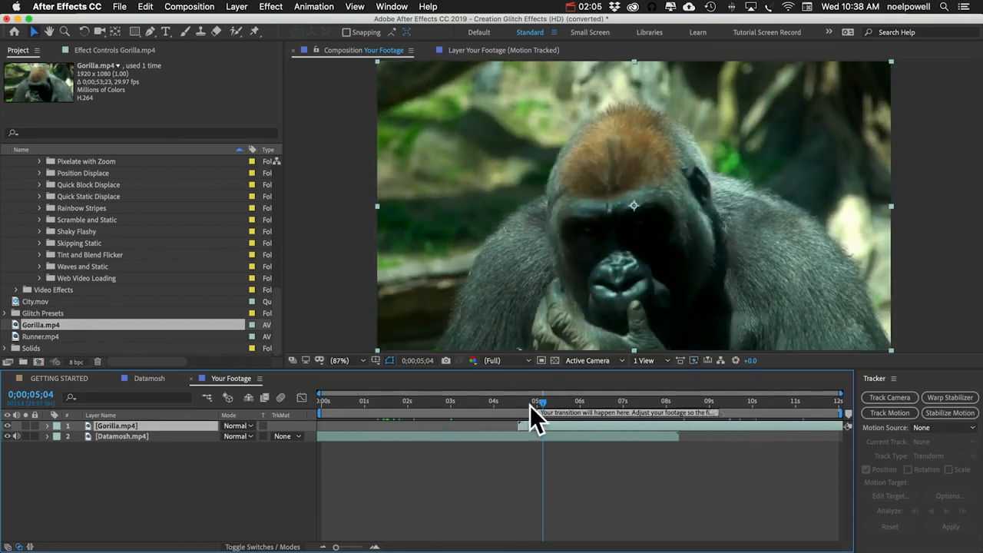
drag(529, 405, 535, 403)
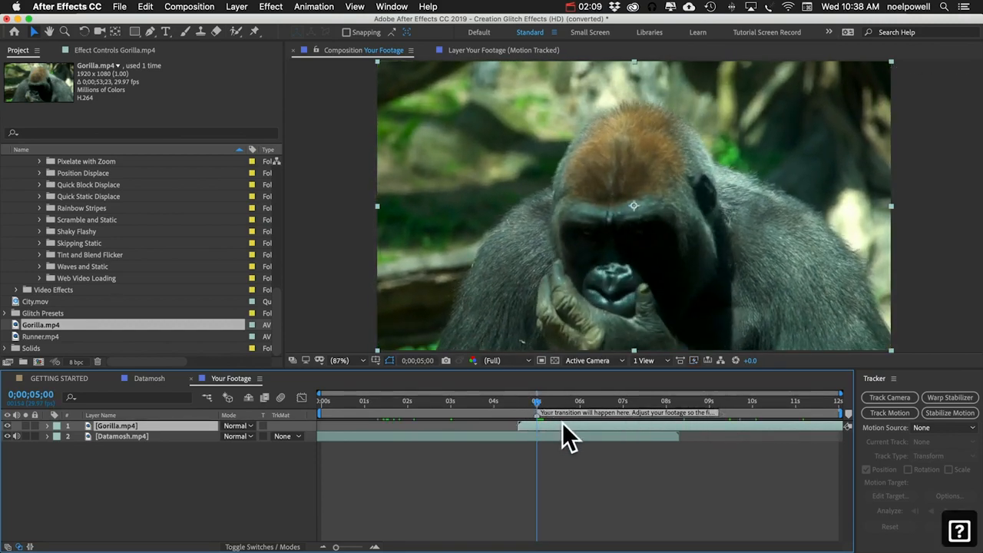
drag(562, 422, 559, 425)
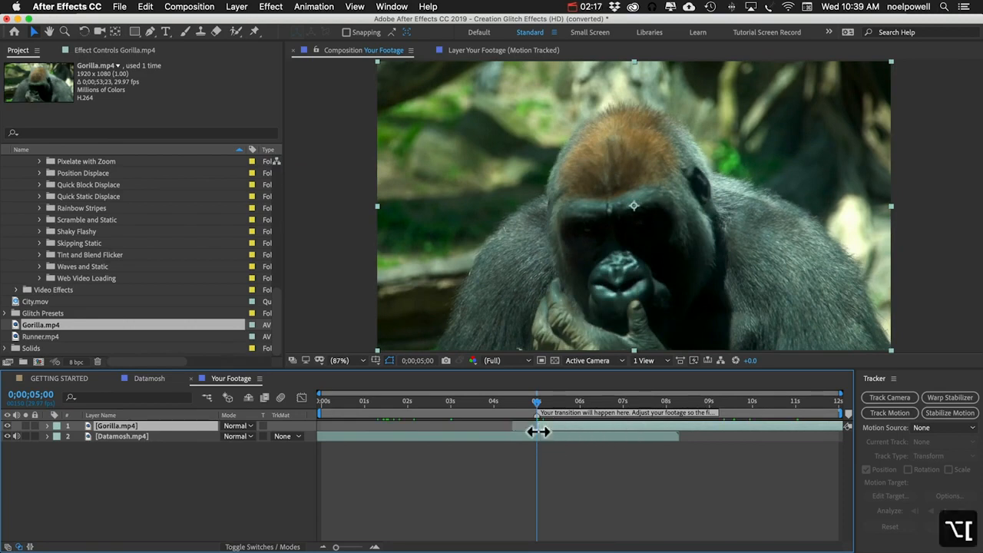
click(445, 453)
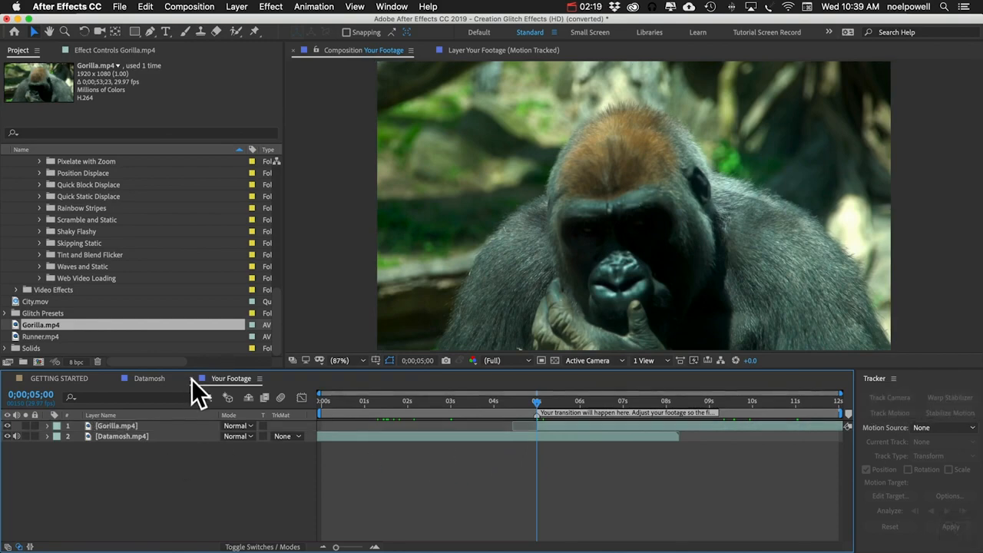
Step: Switch to the Datamosh comp and set the tracker's motion source to Your Footage (Motion Tracked)
click(192, 378)
key(super+a)
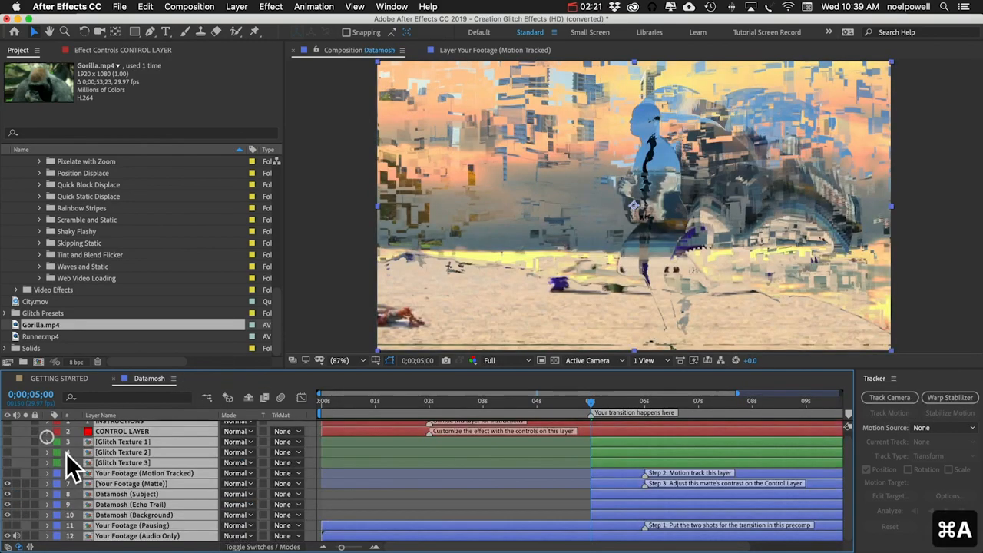
key(super+shift+a)
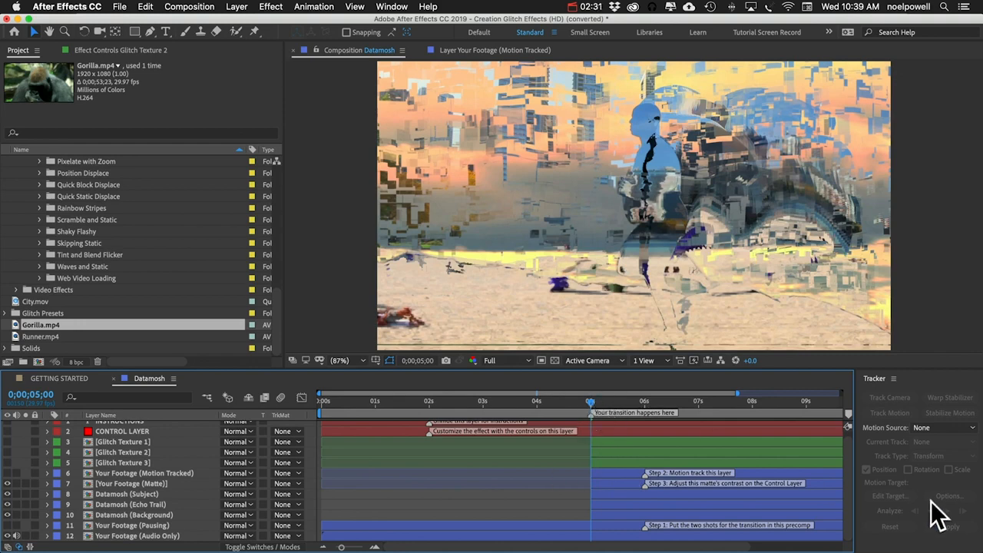
click(921, 428)
click(907, 333)
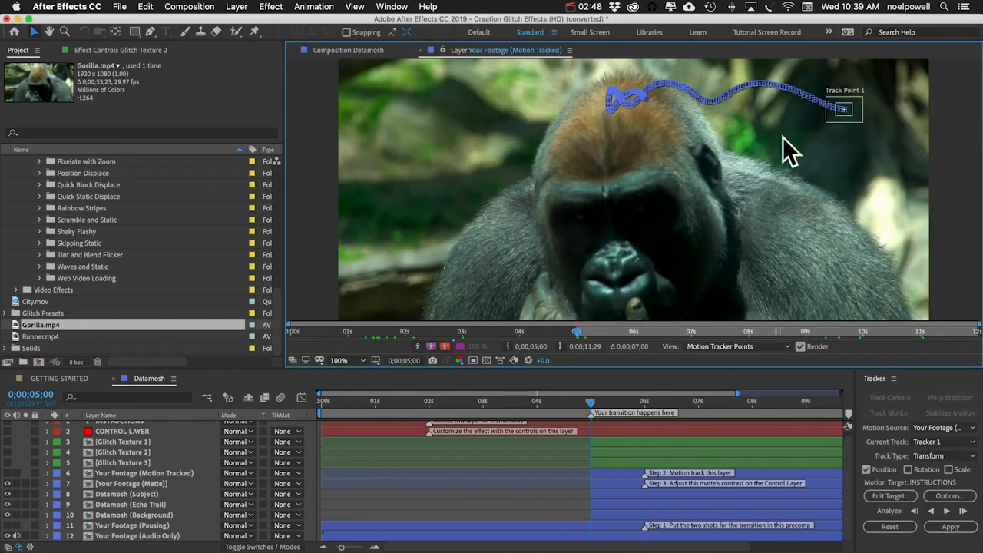
Step: Try tracking the gorilla's nose forward from 5;00, then undo the analysis
drag(844, 111, 623, 281)
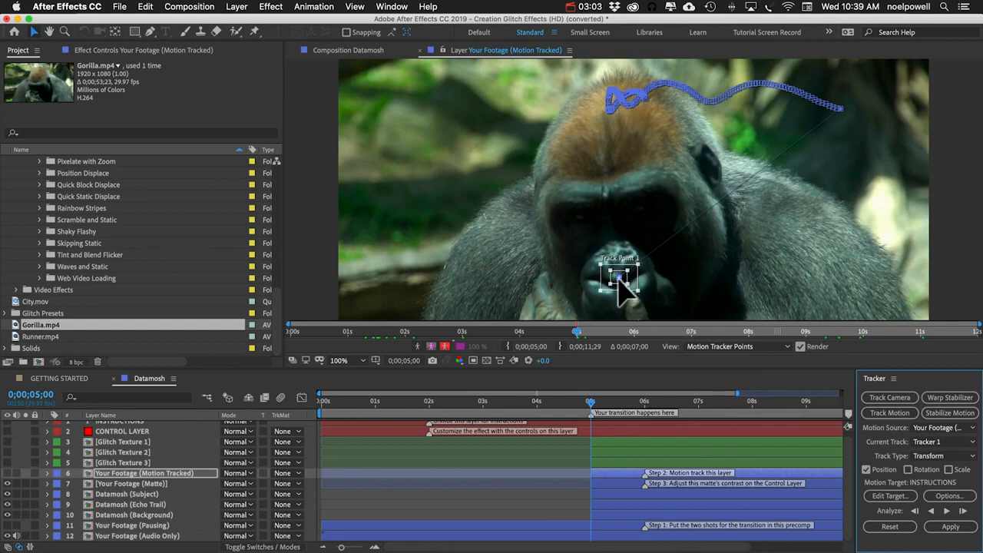
drag(628, 266, 630, 288)
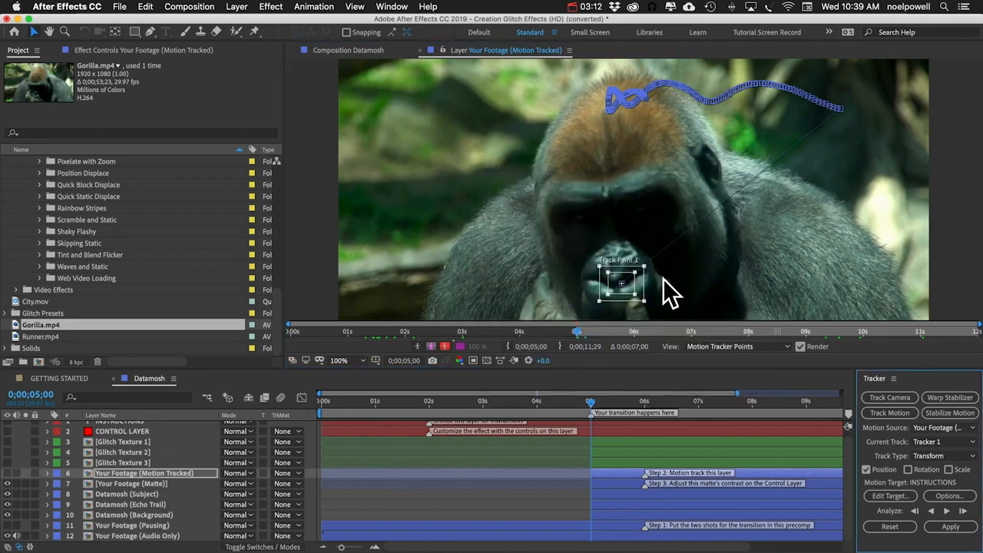
click(947, 510)
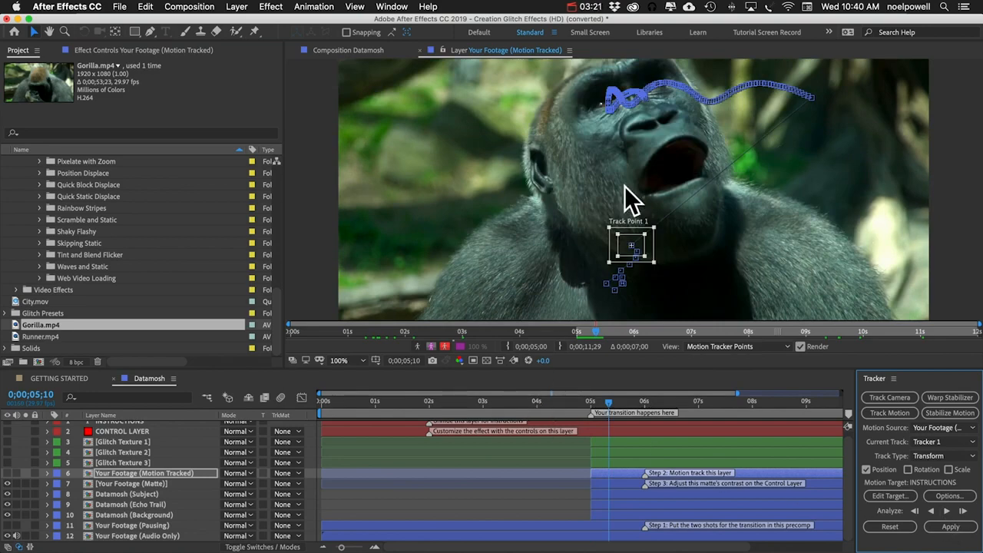
key(super+z)
Step: Re-place the track point on the gorilla's nose, enlarge its search region, and track forward through the clip
mouse_move(631, 281)
mouse_down()
mouse_move(614, 296)
mouse_move(642, 255)
mouse_move(622, 271)
mouse_up()
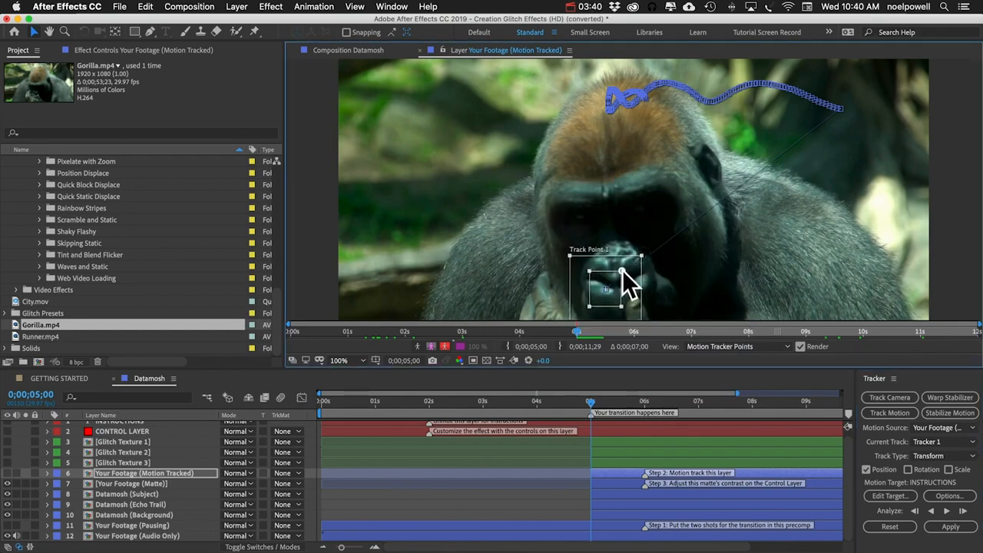
click(947, 510)
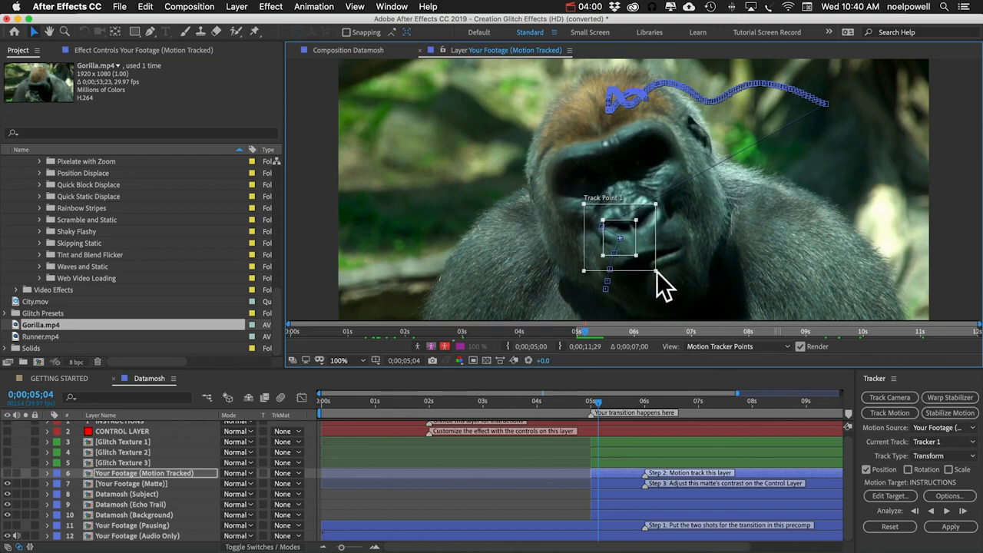
drag(655, 270, 661, 278)
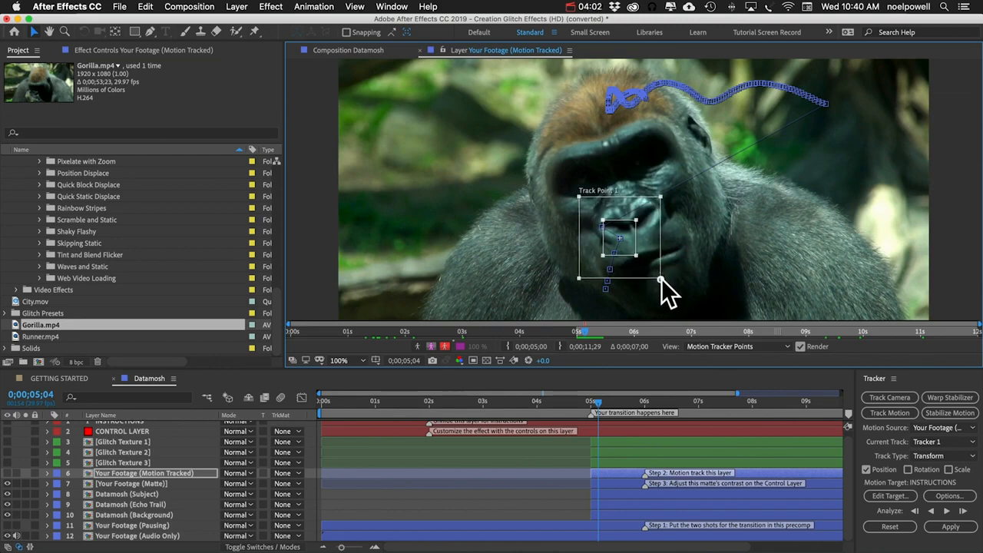
click(946, 510)
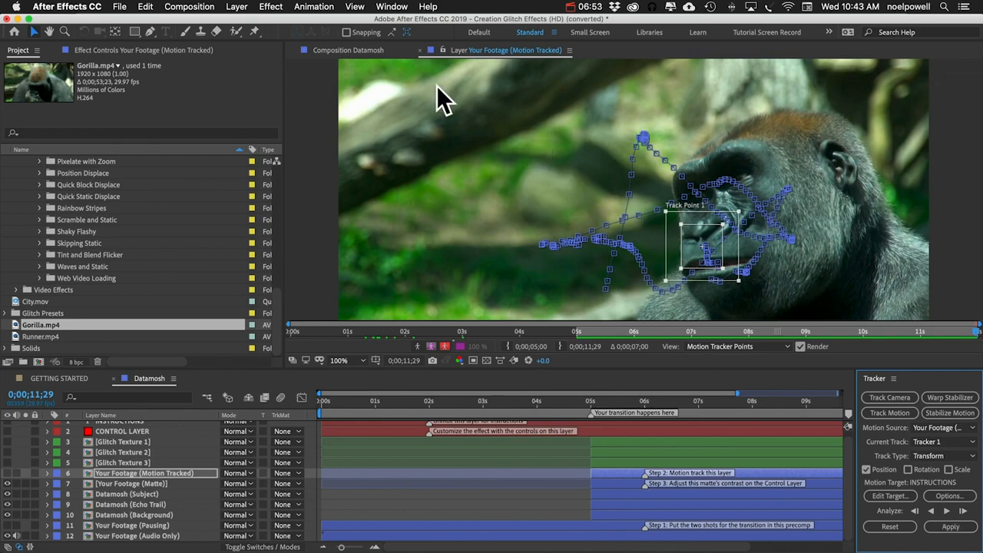
Step: At 6;07, turn on Matte Preview Mode in the CONTROL LAYER's Datamosh Controls
click(420, 50)
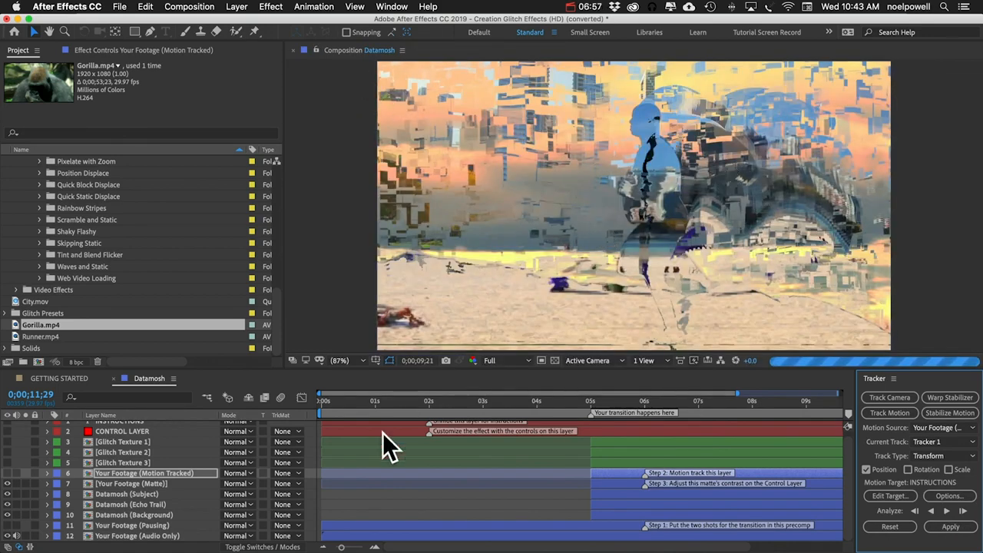
click(656, 401)
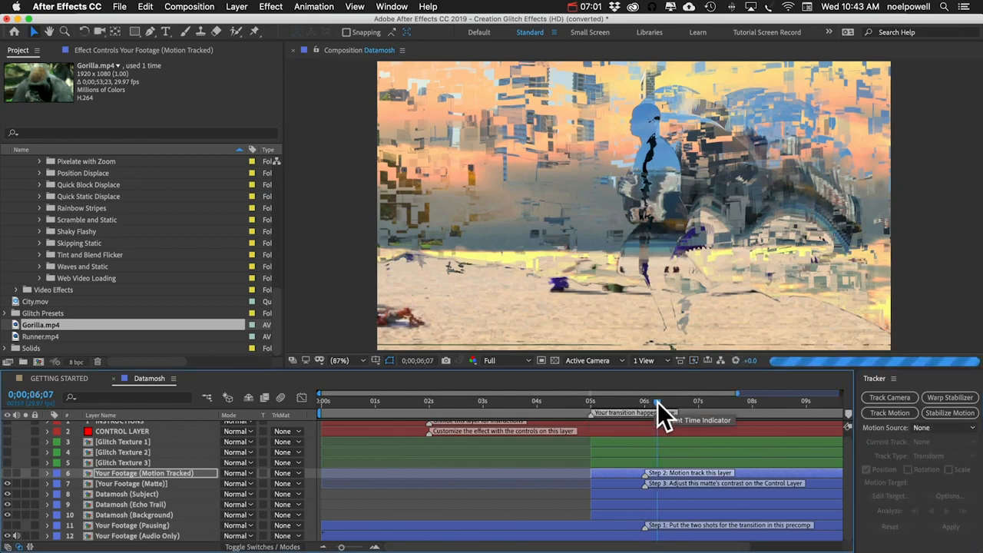
click(123, 427)
click(108, 50)
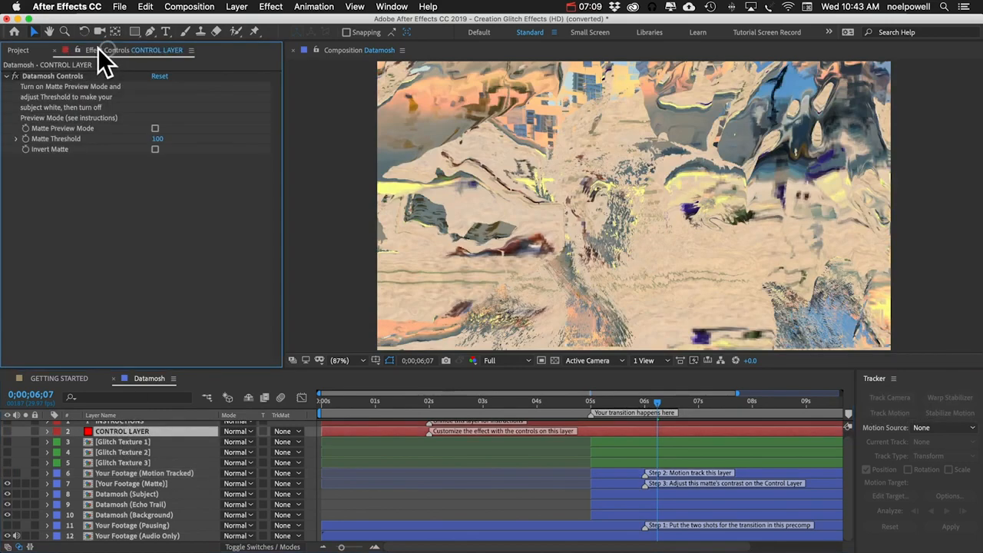
click(155, 129)
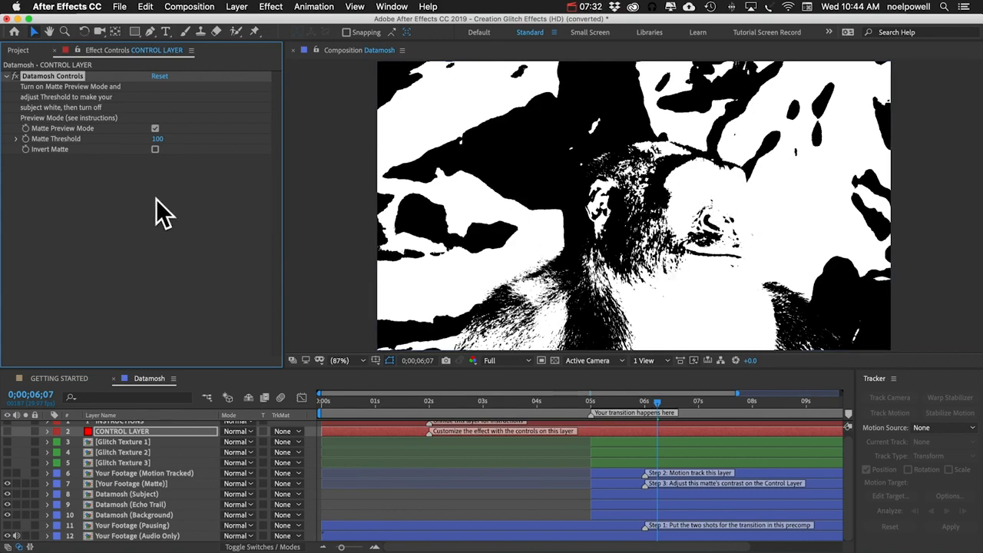
Step: Test Invert Matte and set the CONTROL LAYER's Matte Threshold to 60 so the gorilla reads as white
click(155, 149)
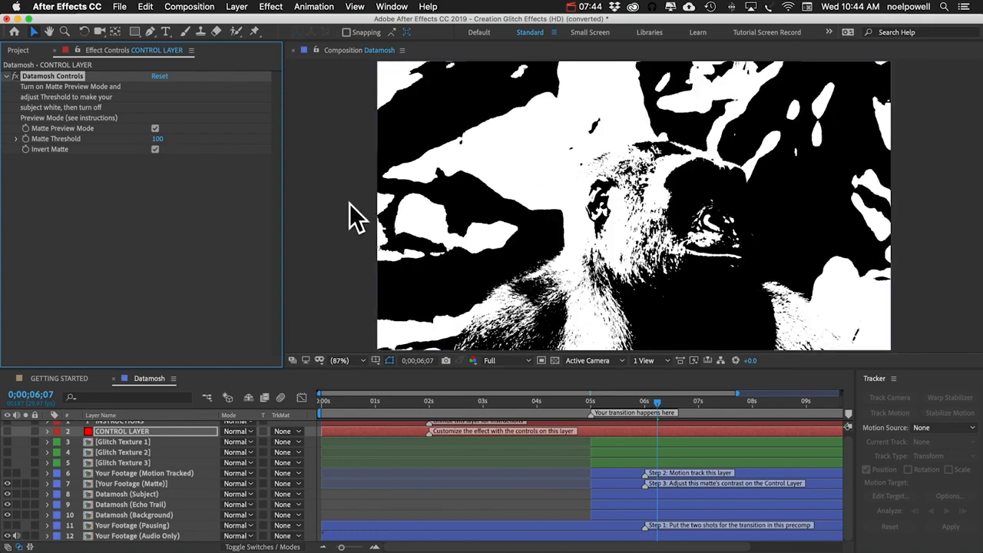
click(158, 139)
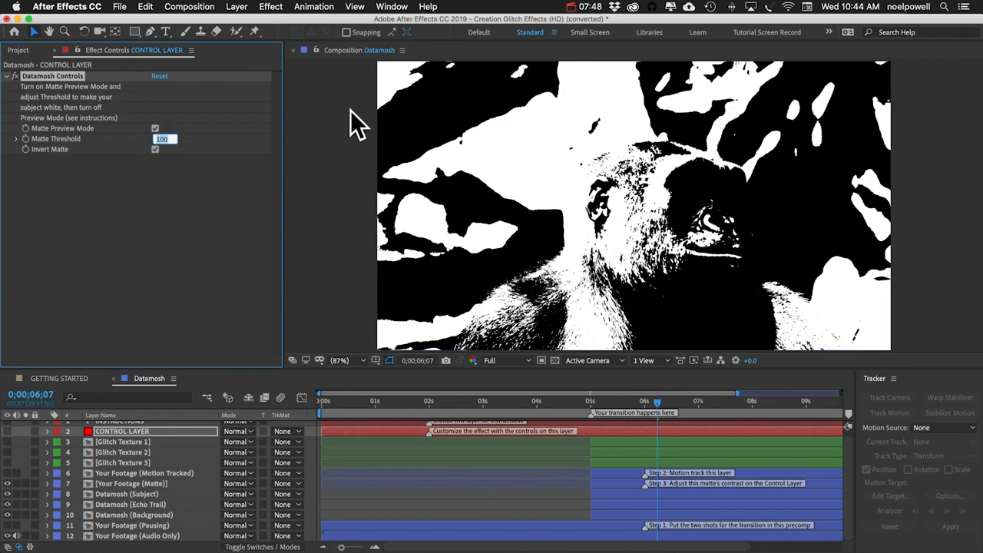
text(140)
key(Return)
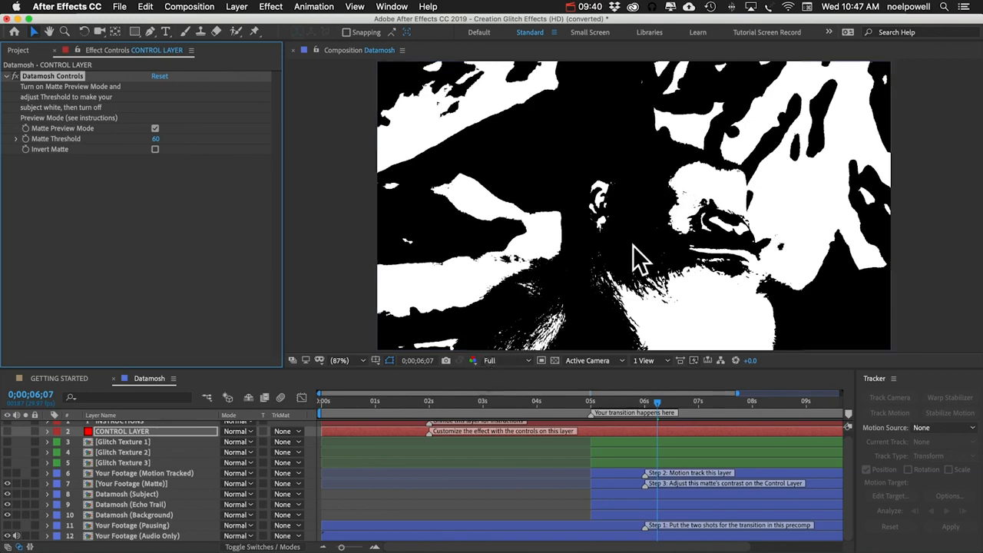
Step: Set the viewer resolution to Third and turn off Matte Preview Mode
click(504, 358)
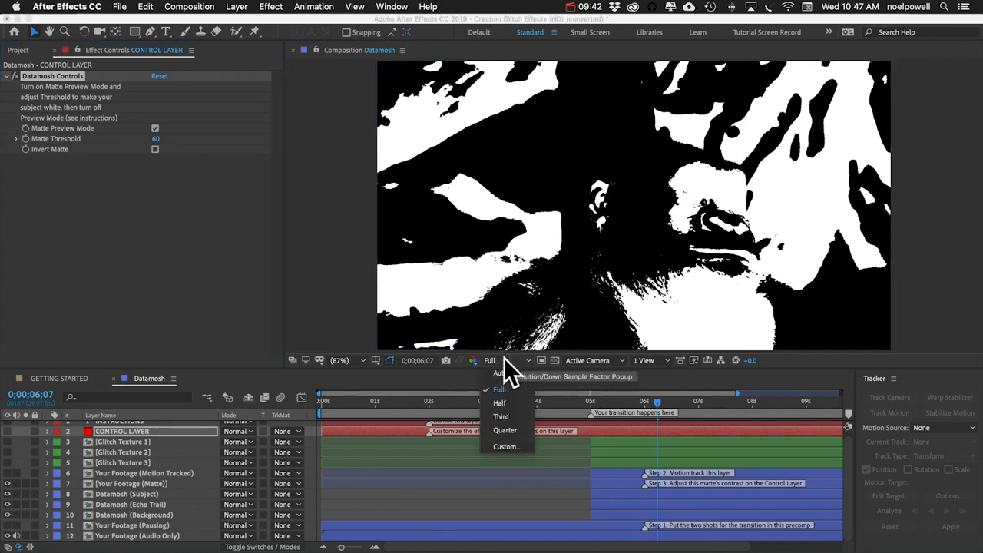
click(502, 412)
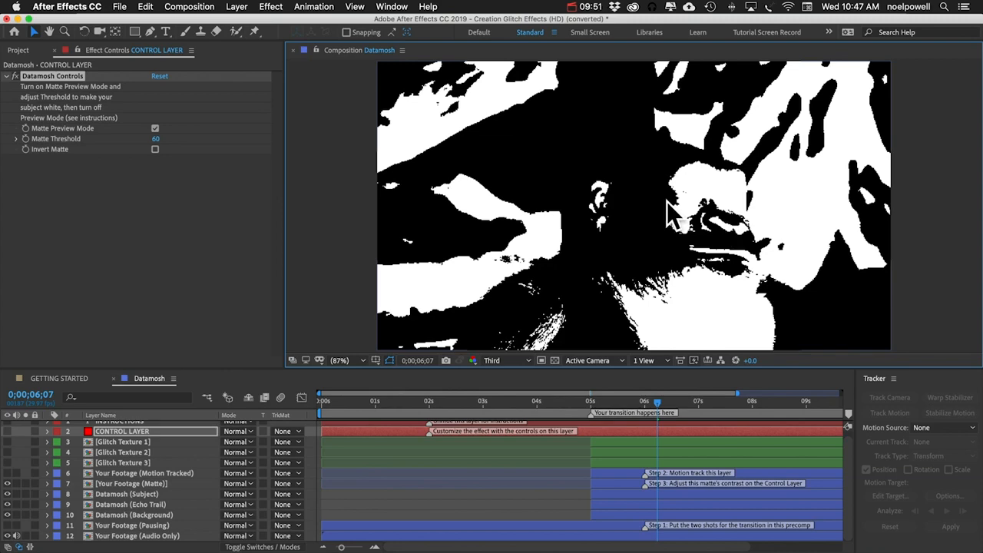
click(155, 128)
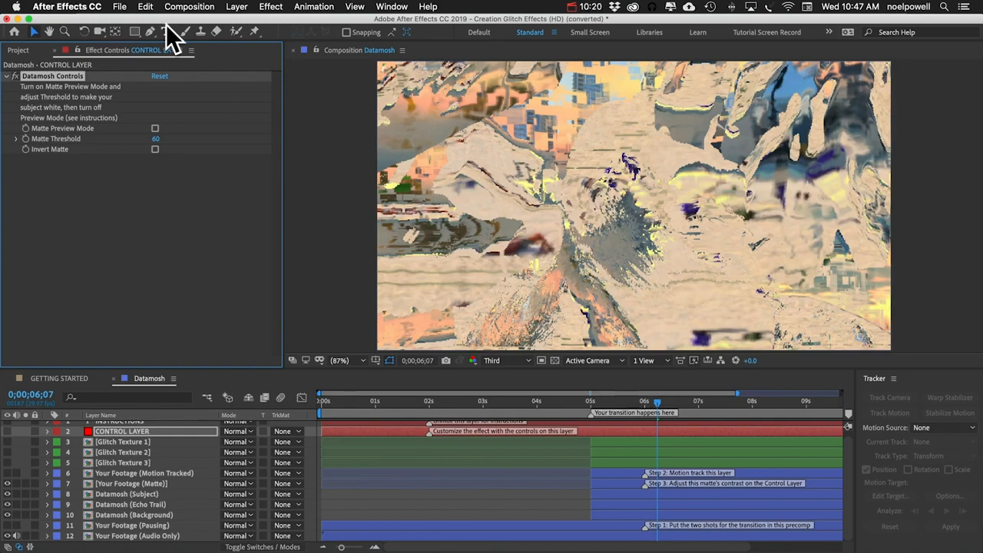
Step: Add the Datamosh comp to the Adobe Media Encoder queue for rendering
click(188, 7)
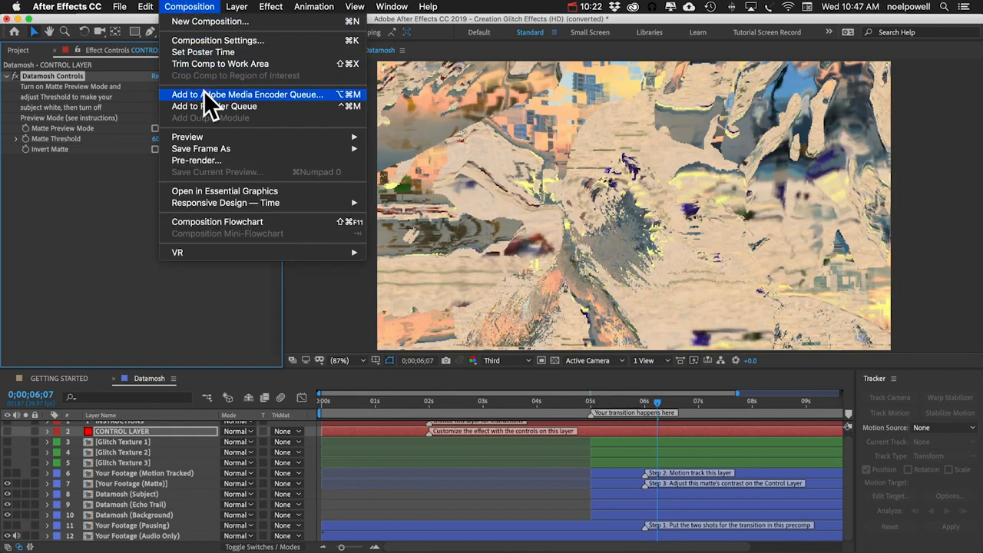
click(204, 94)
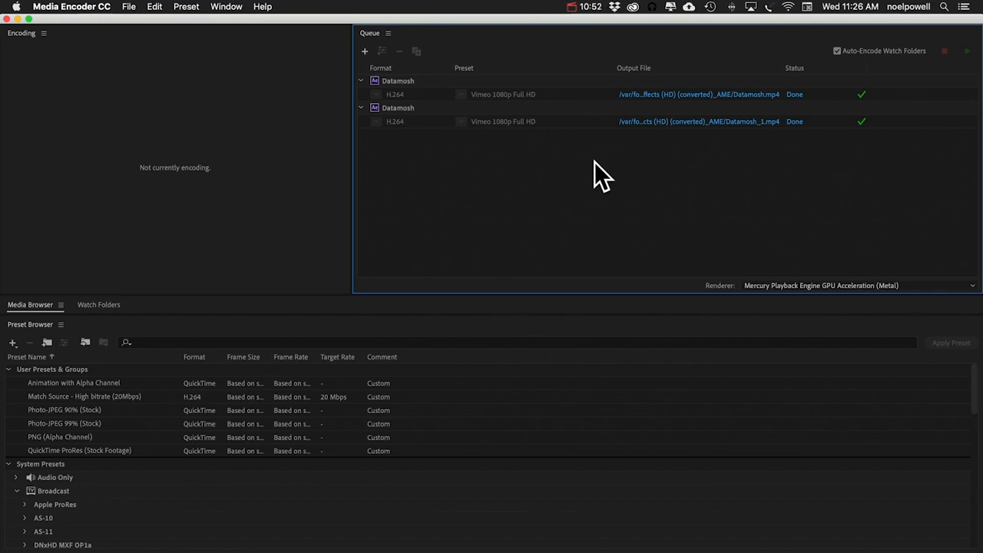
Step: Reveal the rendered Datamosh_1.mp4 in Finder and preview it in Quick Look, scrubbing into the transition
click(706, 122)
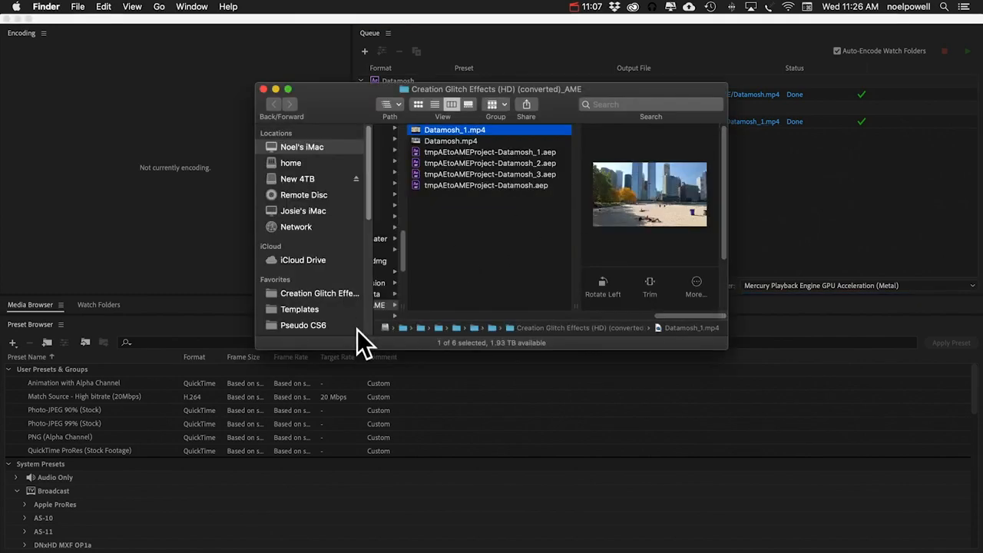
key(space)
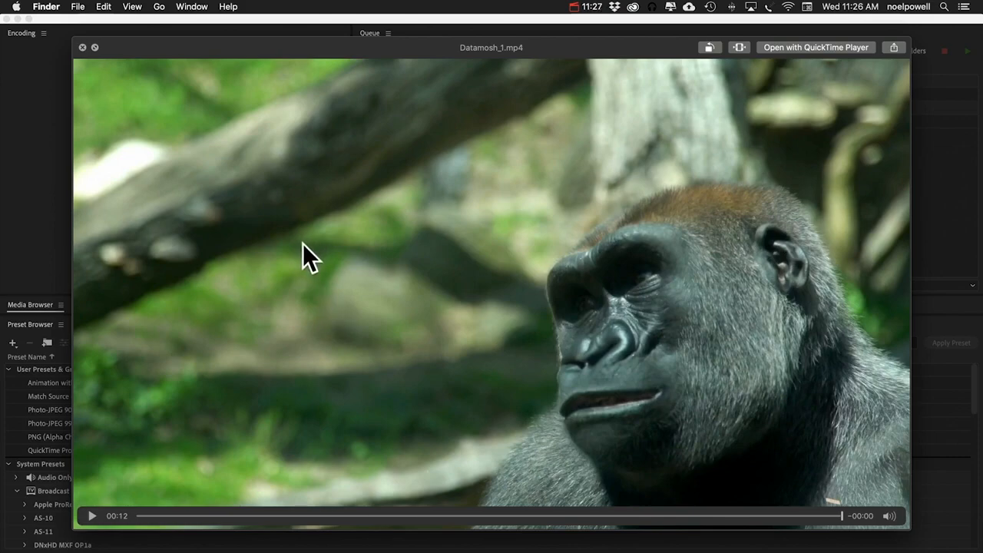
drag(645, 516, 472, 508)
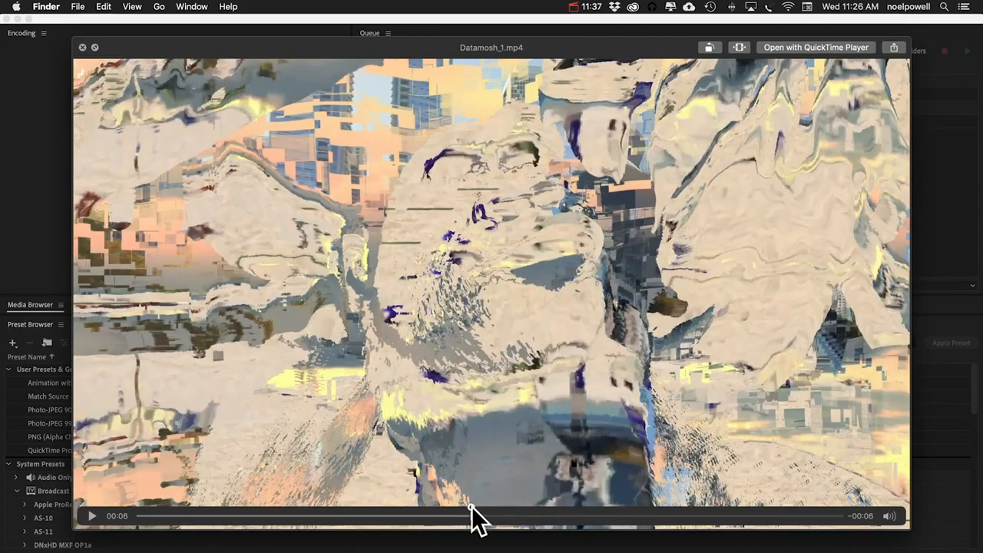